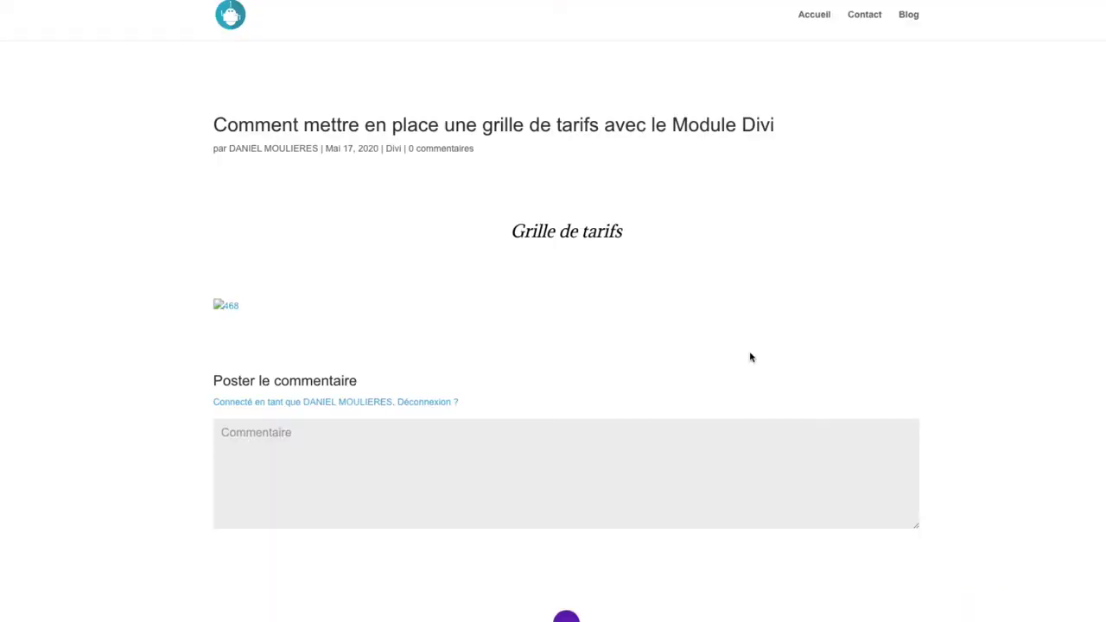
# Add a single-column row below the "Grille de tarifs" heading and insert a Tableaux des tarifs module in it.
pyautogui.moveTo(565, 257)
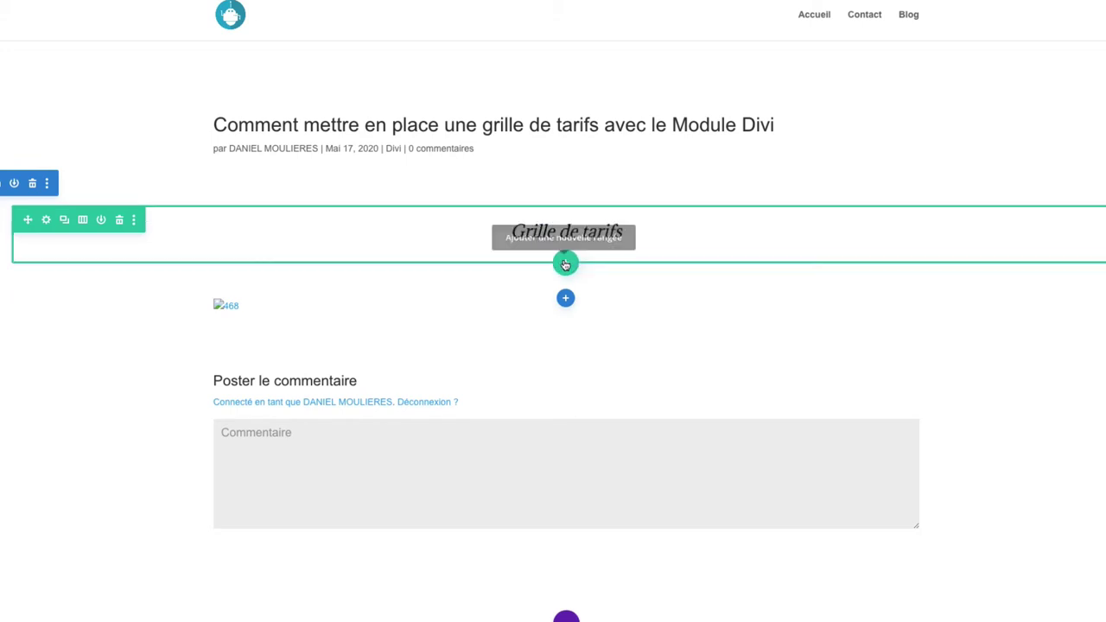
pyautogui.click(565, 263)
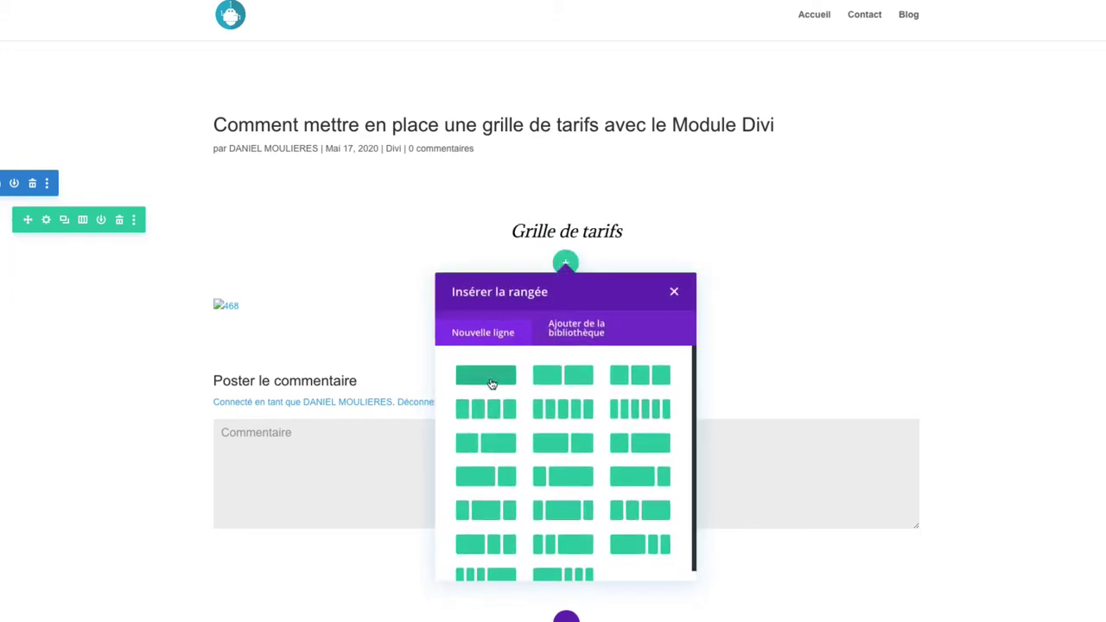
pyautogui.click(491, 380)
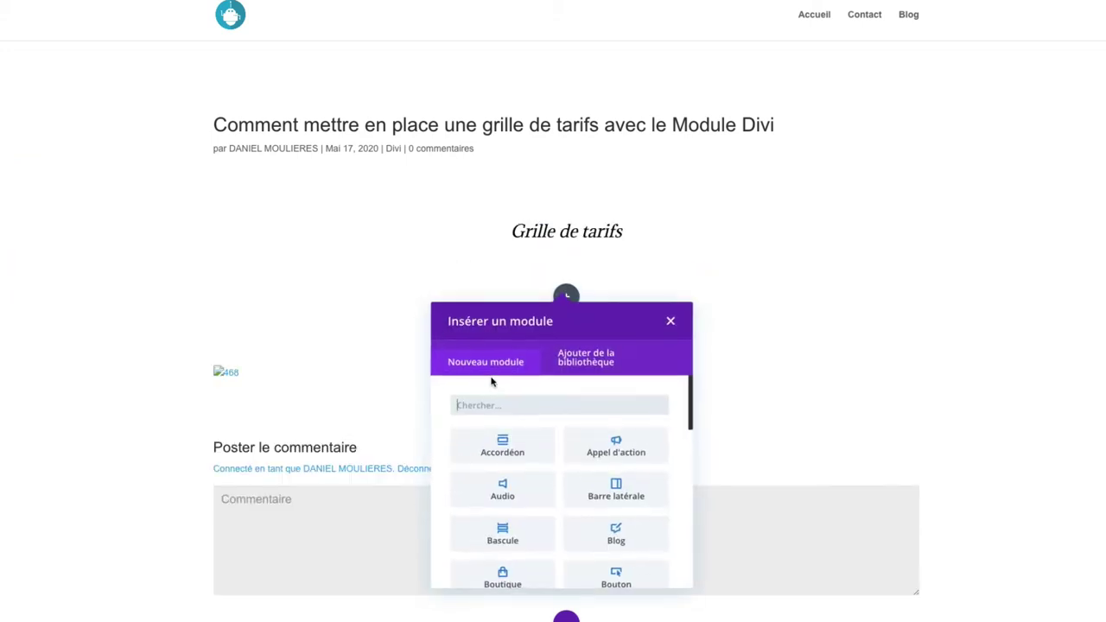
pyautogui.click(528, 406)
pyautogui.write('tableau')
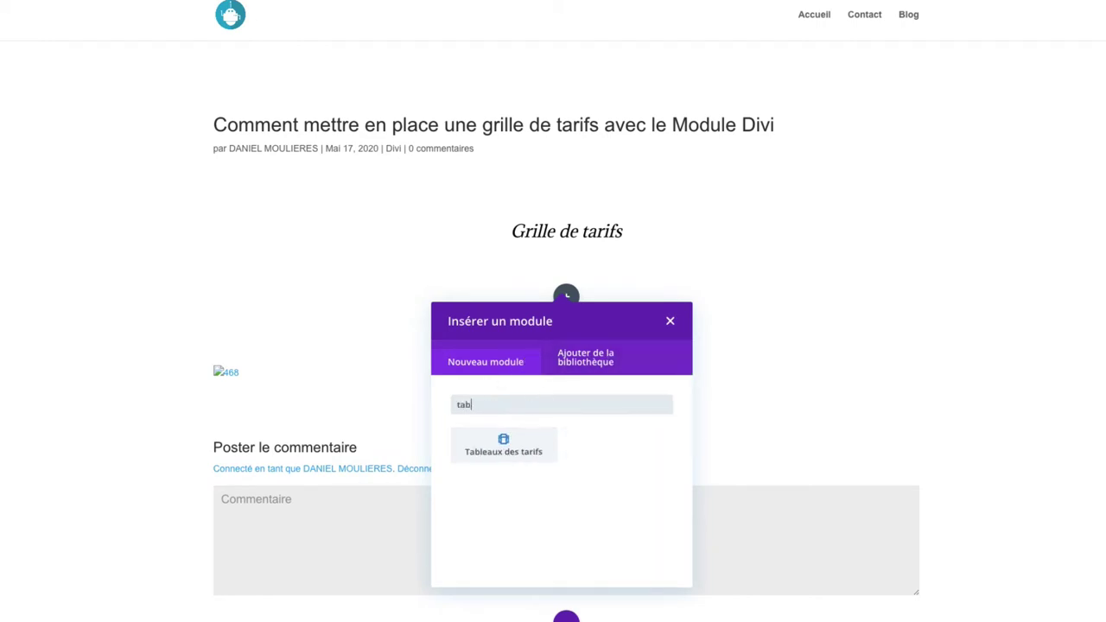
pyautogui.click(510, 453)
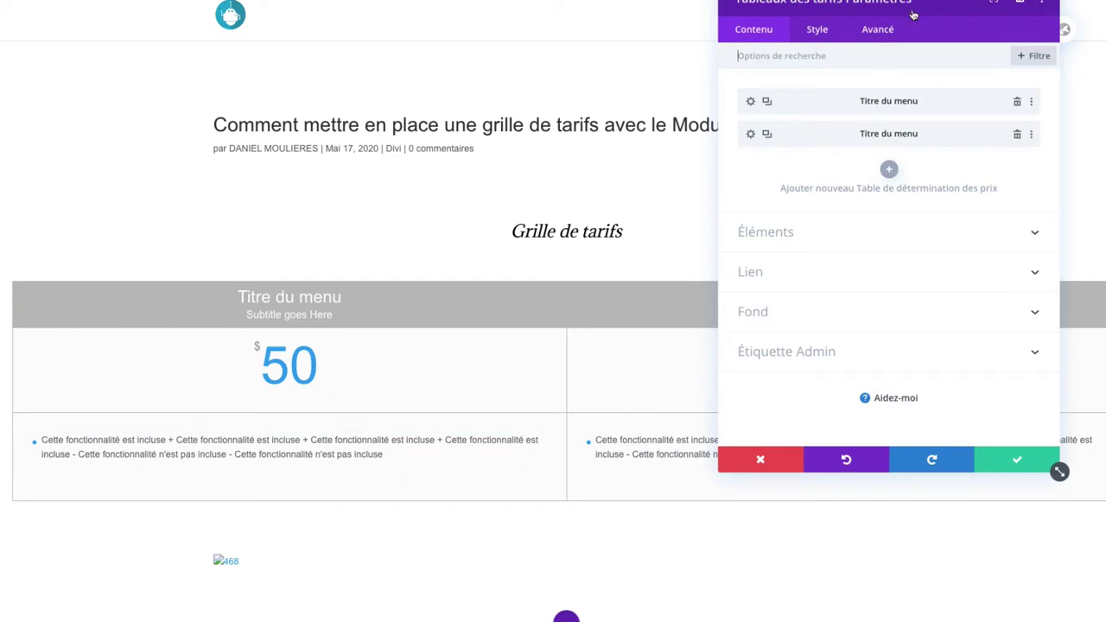
# Delete the second pricing table from the Tableaux des tarifs module.
pyautogui.moveTo(916, 1); pyautogui.dragTo(945, 26)
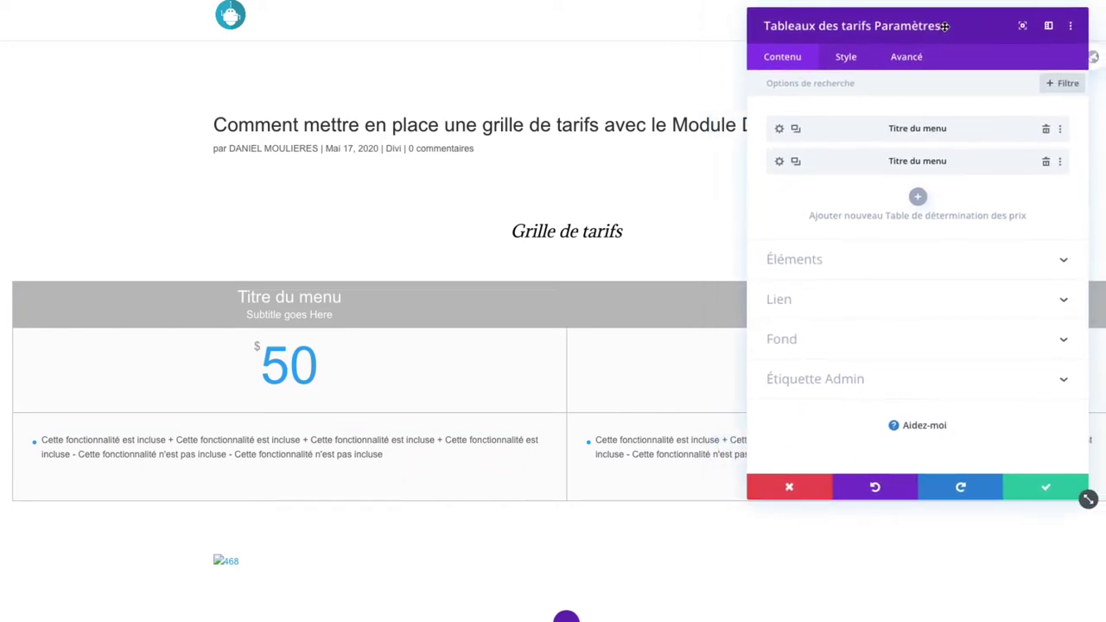
pyautogui.click(1047, 164)
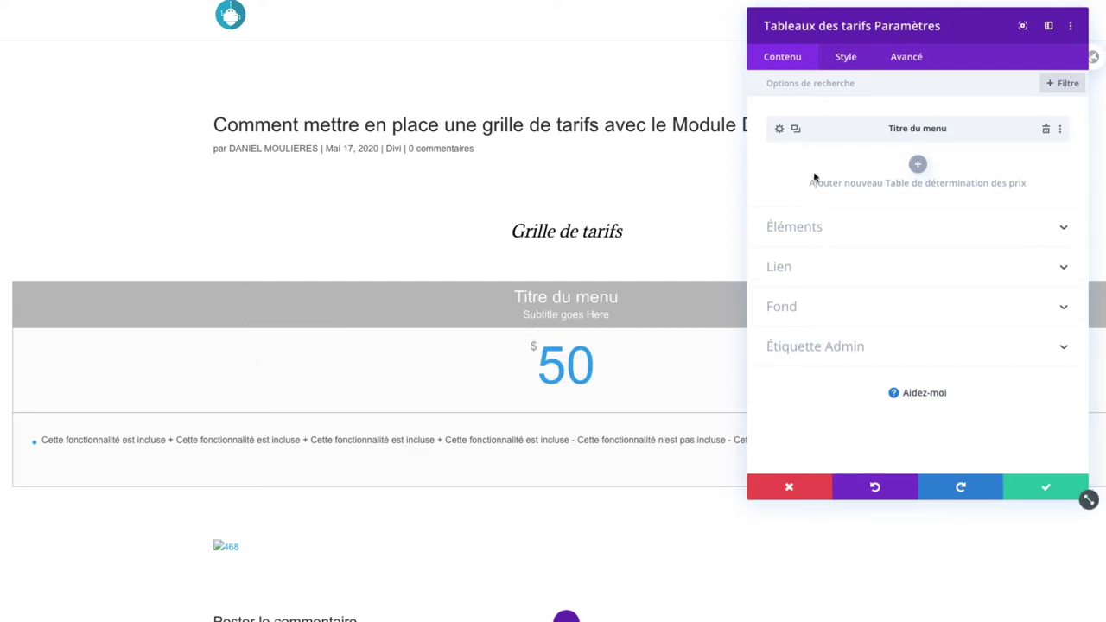
# In the remaining pricing table's settings, set the title to "Basique" and the subtitle to "pour freelance".
pyautogui.click(780, 129)
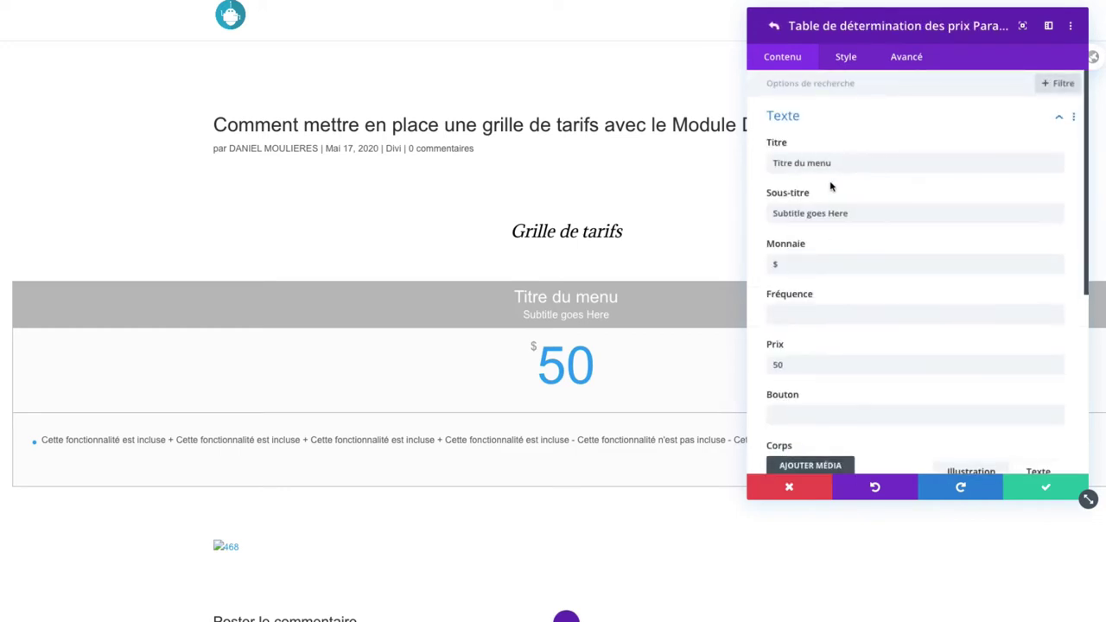
pyautogui.moveTo(831, 163); pyautogui.dragTo(767, 160)
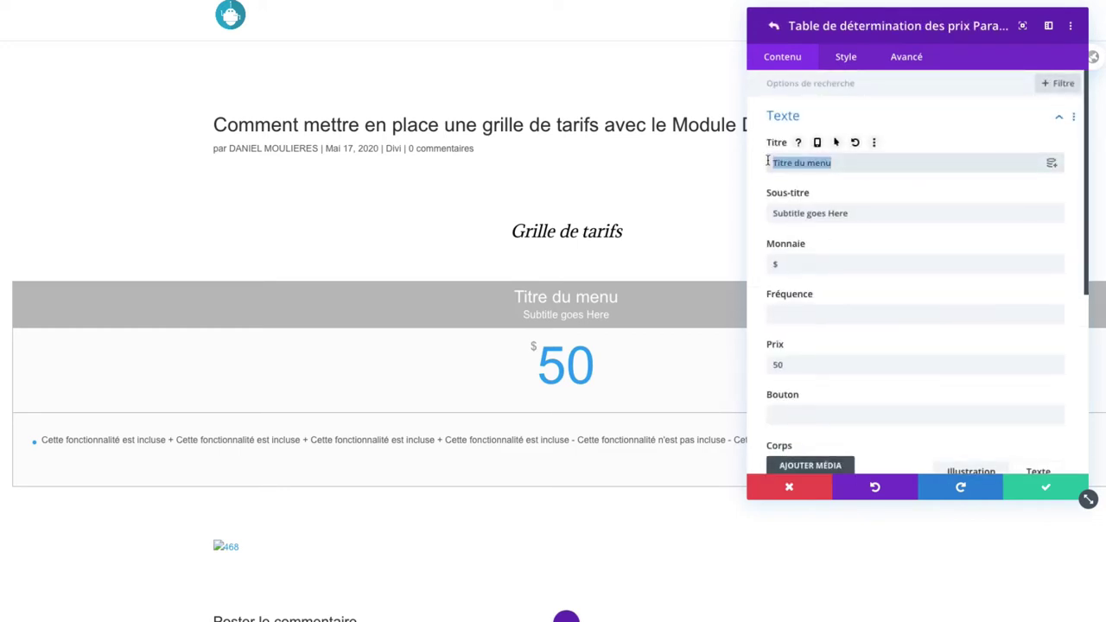
pyautogui.write('Basique')
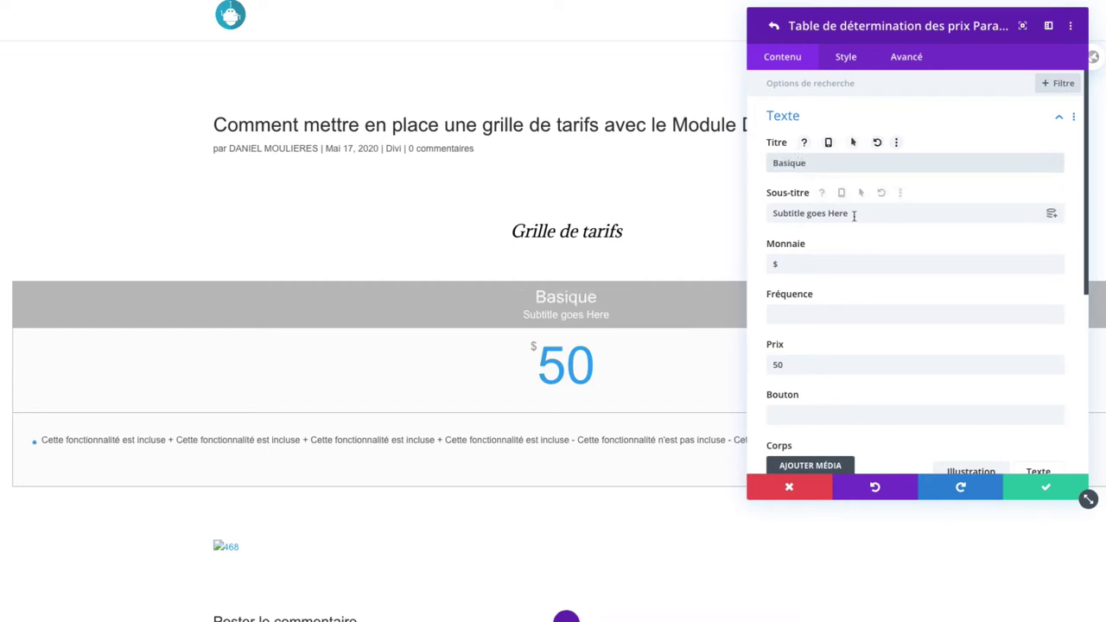
pyautogui.moveTo(852, 213); pyautogui.dragTo(751, 218)
pyautogui.write('pour ')
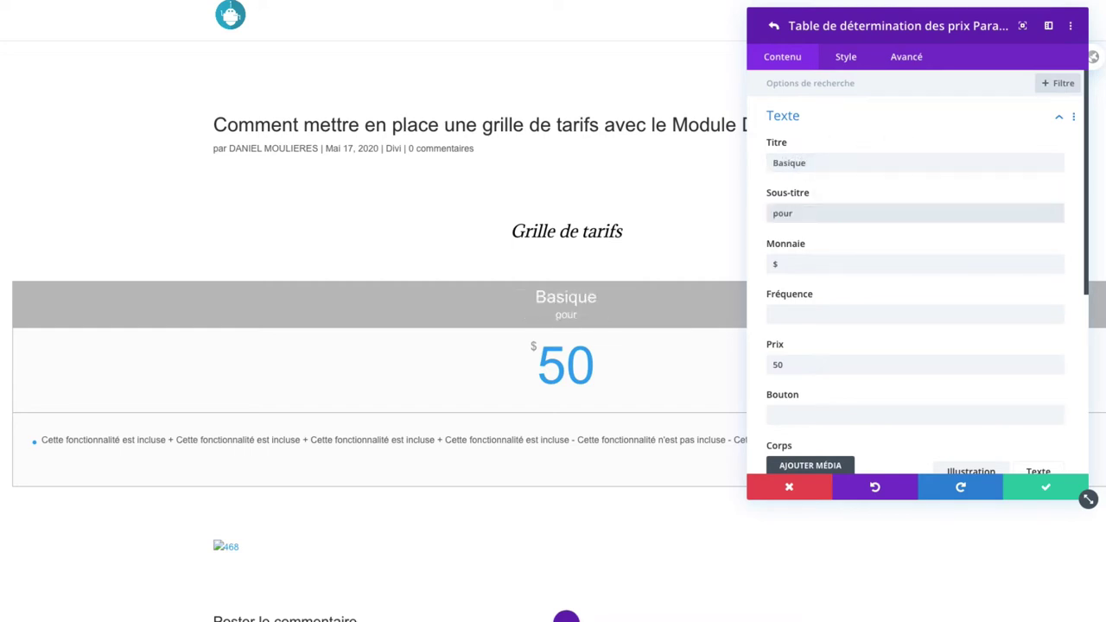
pyautogui.write('freelance')
# Set the pricing table's currency to €, its frequency to "mois" and its price to 35.
pyautogui.moveTo(780, 265); pyautogui.dragTo(752, 266)
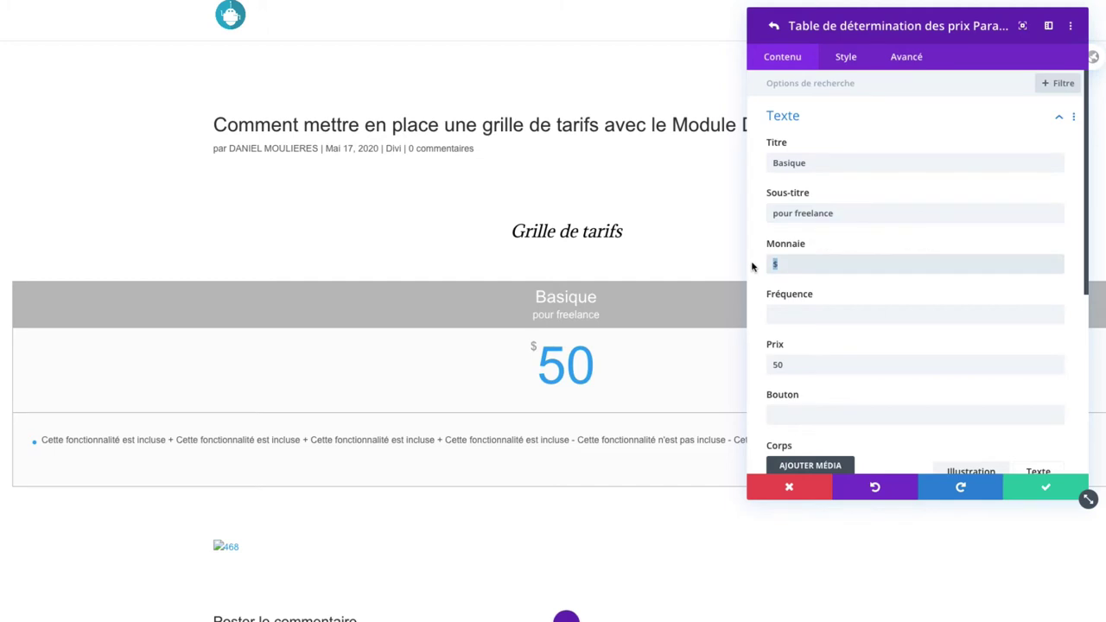
pyautogui.write('€')
pyautogui.click(786, 316)
pyautogui.write('mois')
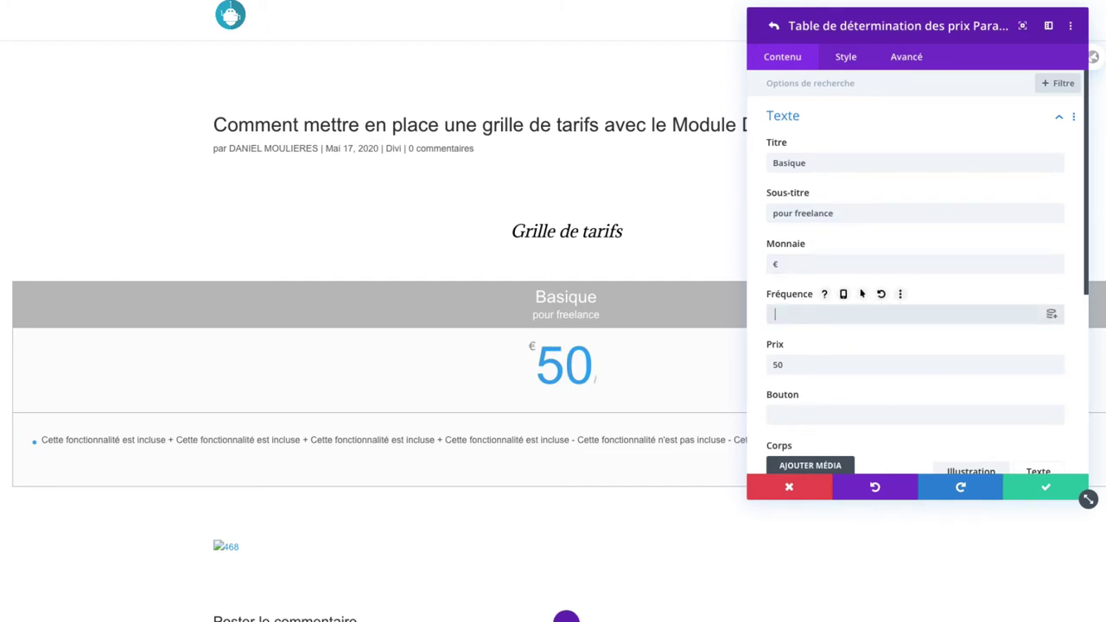
pyautogui.click(792, 365)
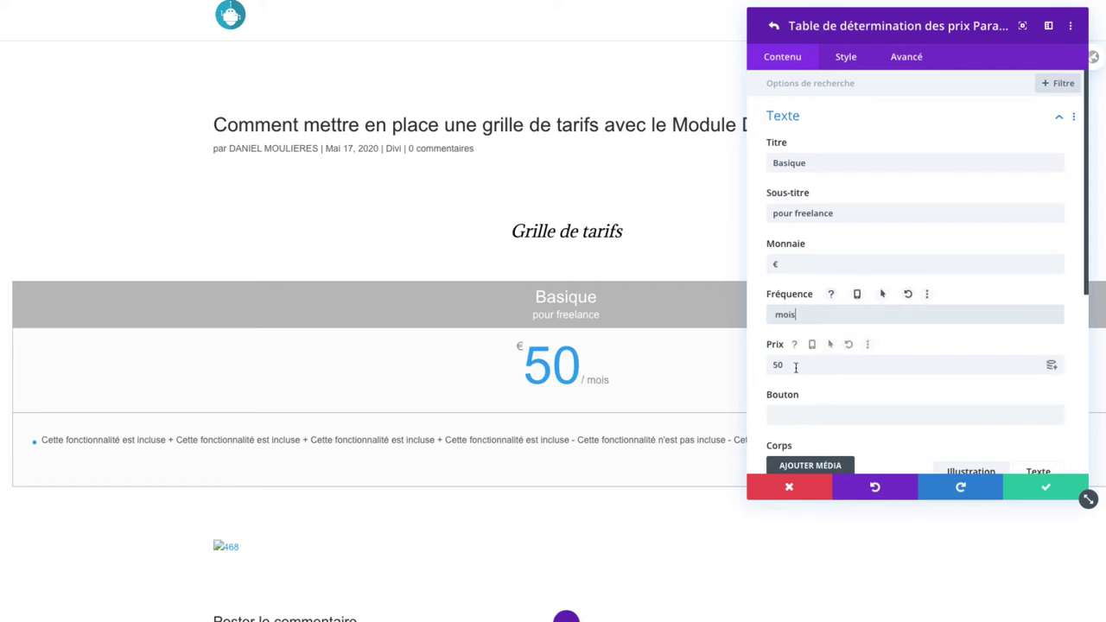
pyautogui.moveTo(792, 364); pyautogui.dragTo(758, 366)
pyautogui.write('35')
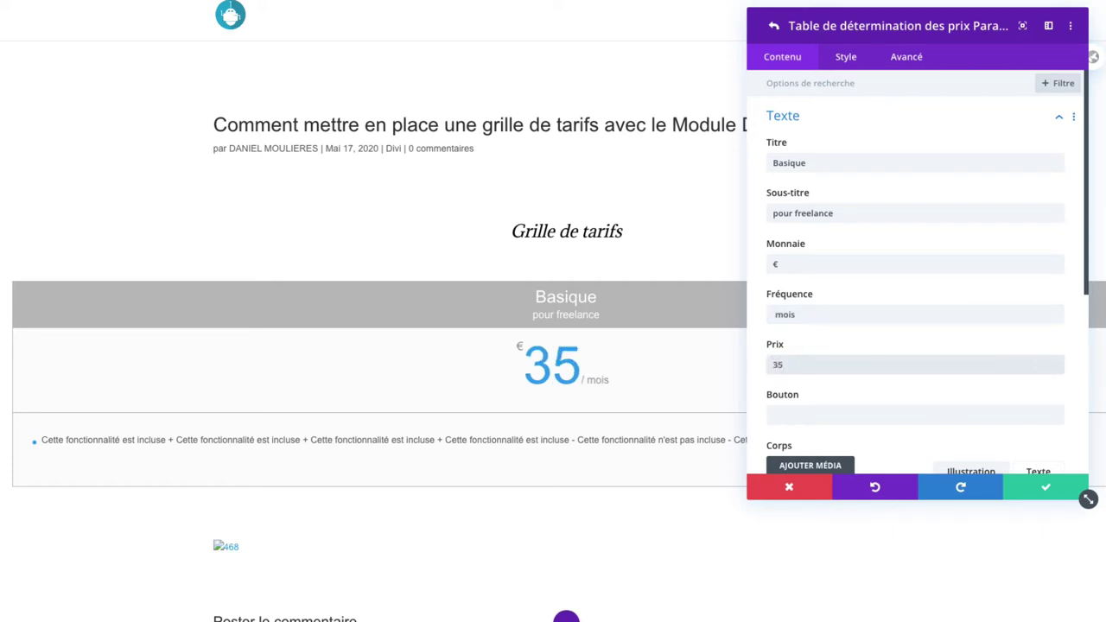
# Set the pricing table's button text to "J'achète", correcting its spelling.
pyautogui.click(780, 416)
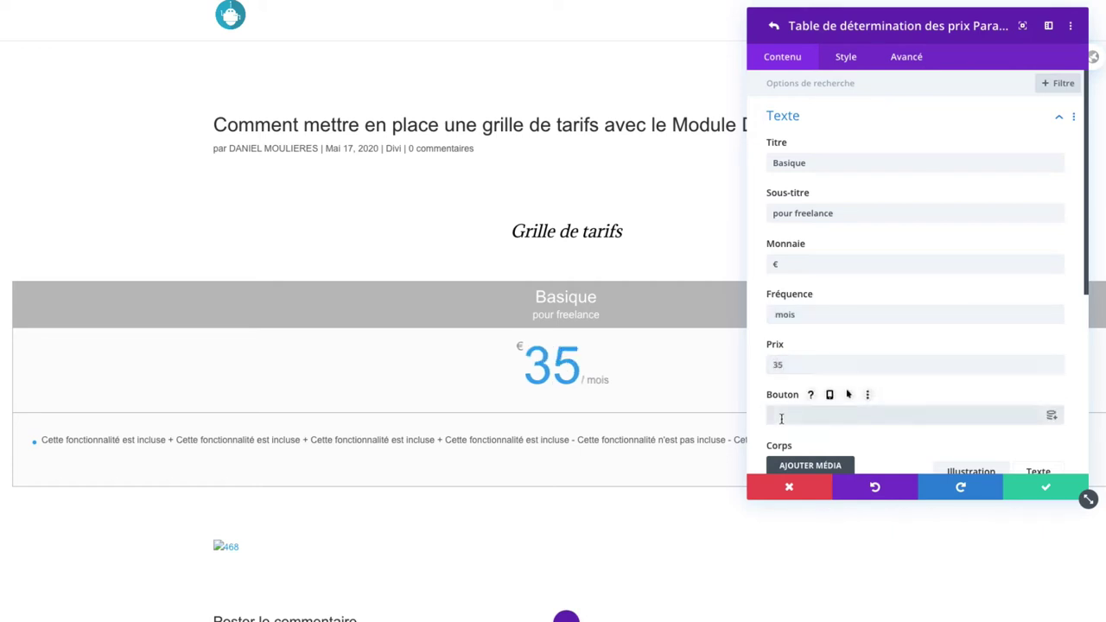
pyautogui.write("J'achète")
pyautogui.rightClick(780, 415)
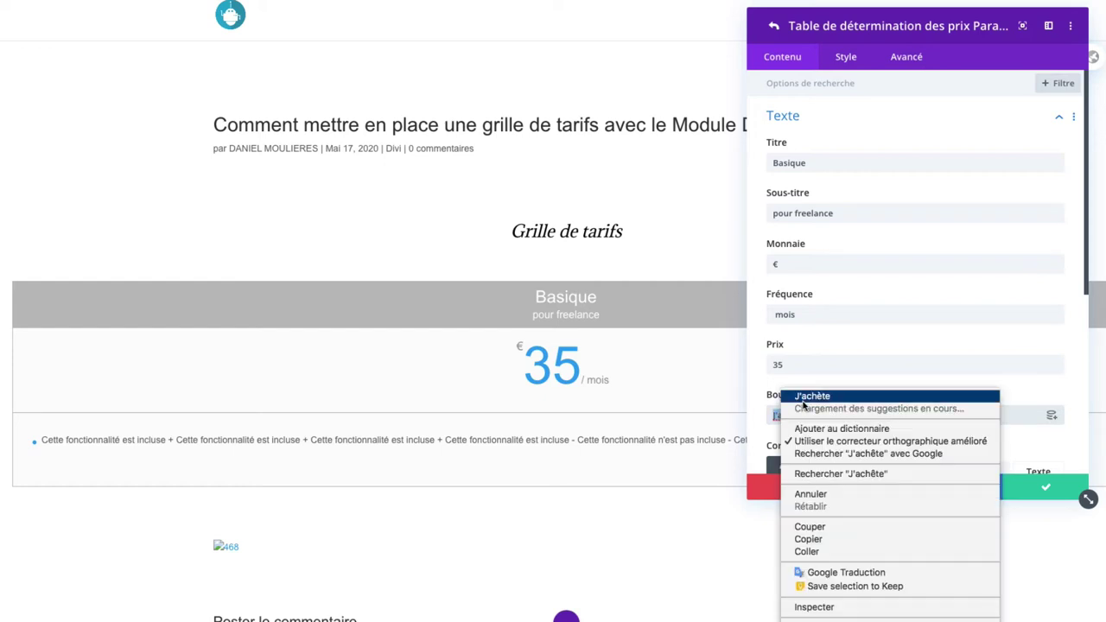
pyautogui.click(805, 393)
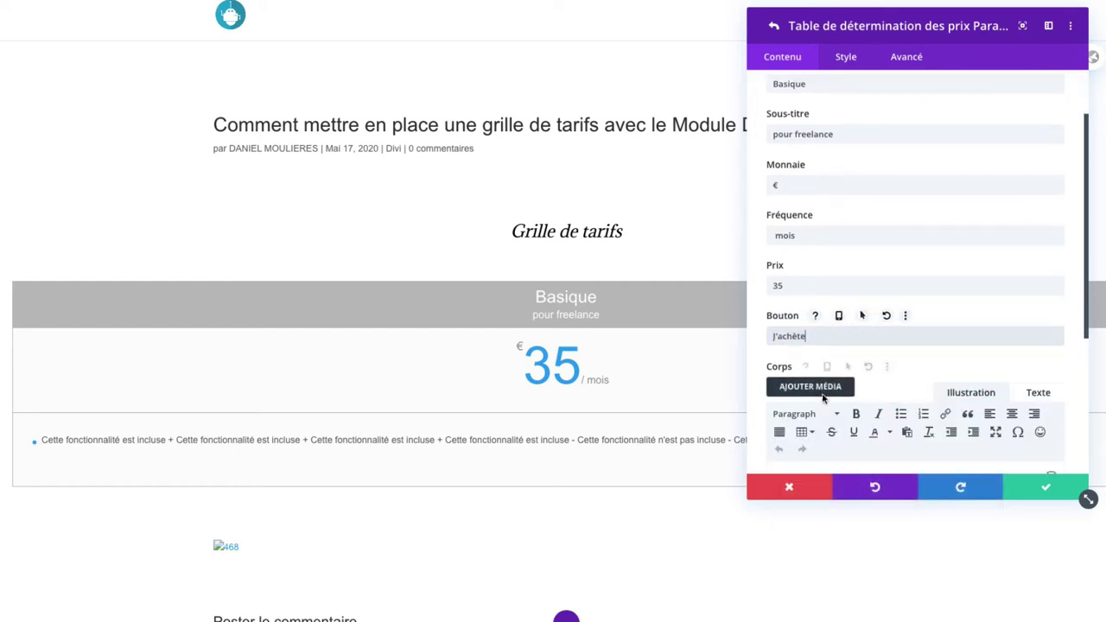
# Split the pricing table's body text so that each included or excluded feature stands on its own line.
pyautogui.scroll(-3, 825, 398)
pyautogui.scroll(-3, 824, 401)
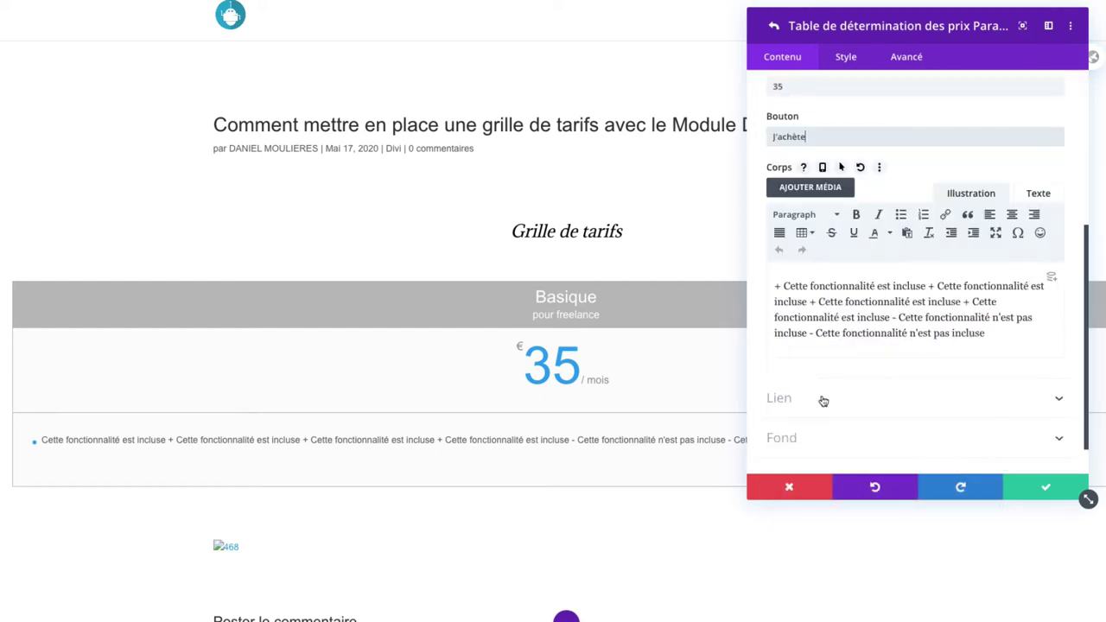
pyautogui.click(930, 286)
pyautogui.press('Return')
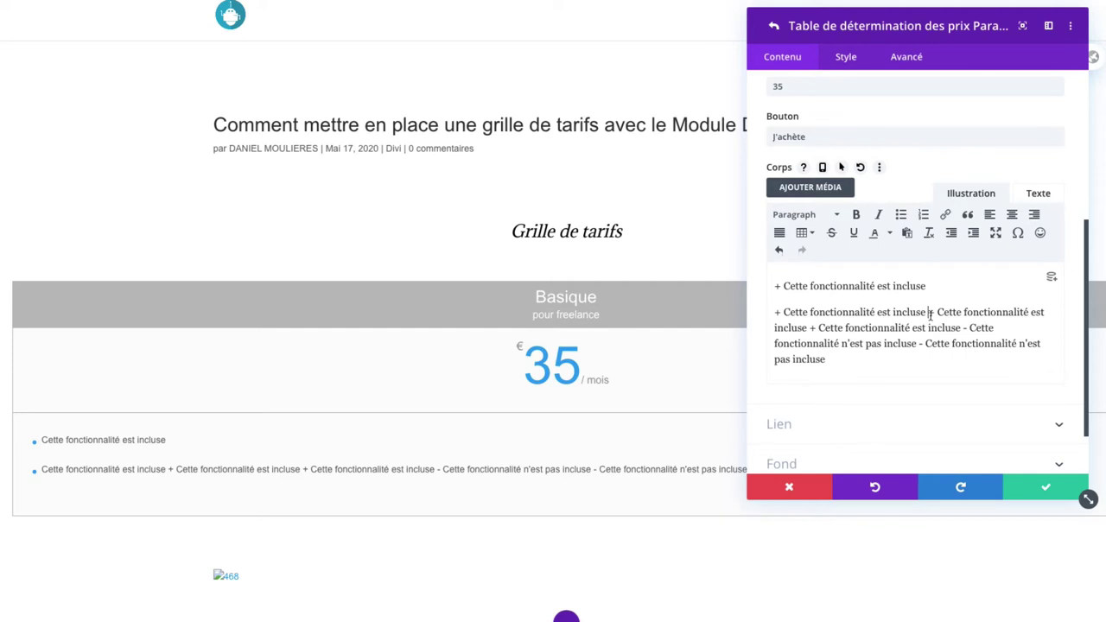
pyautogui.press('Return')
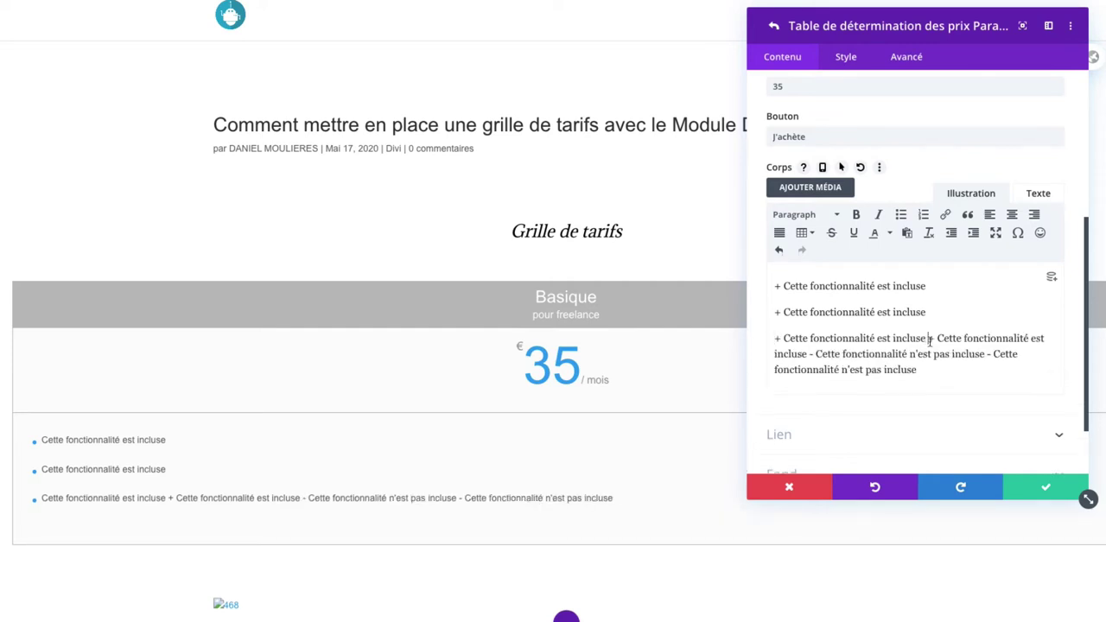
pyautogui.press('Return')
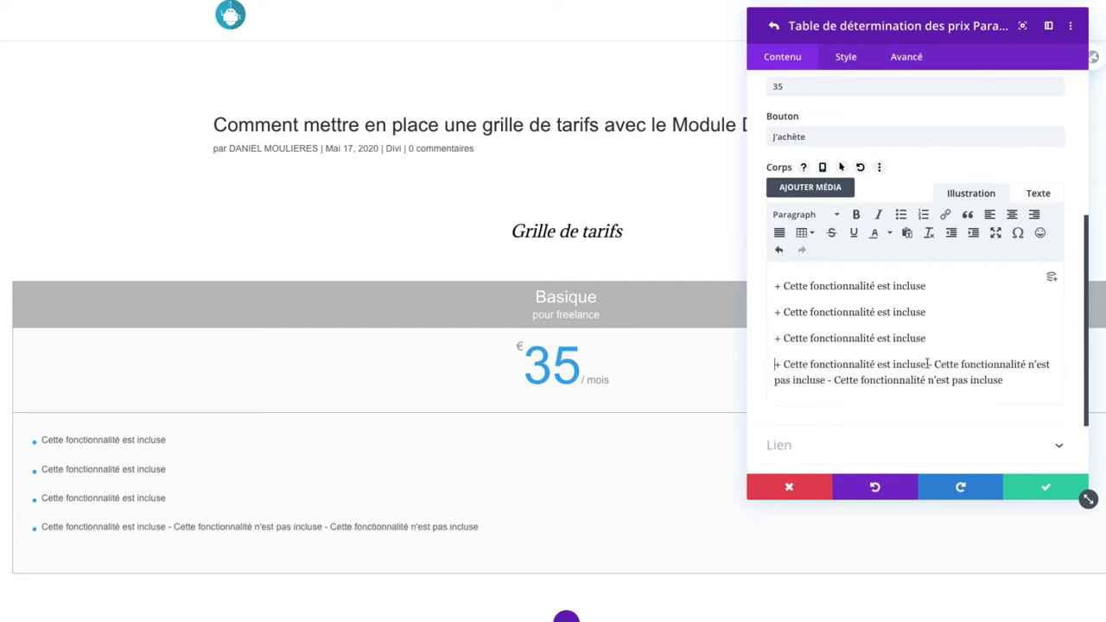
pyautogui.press('Return')
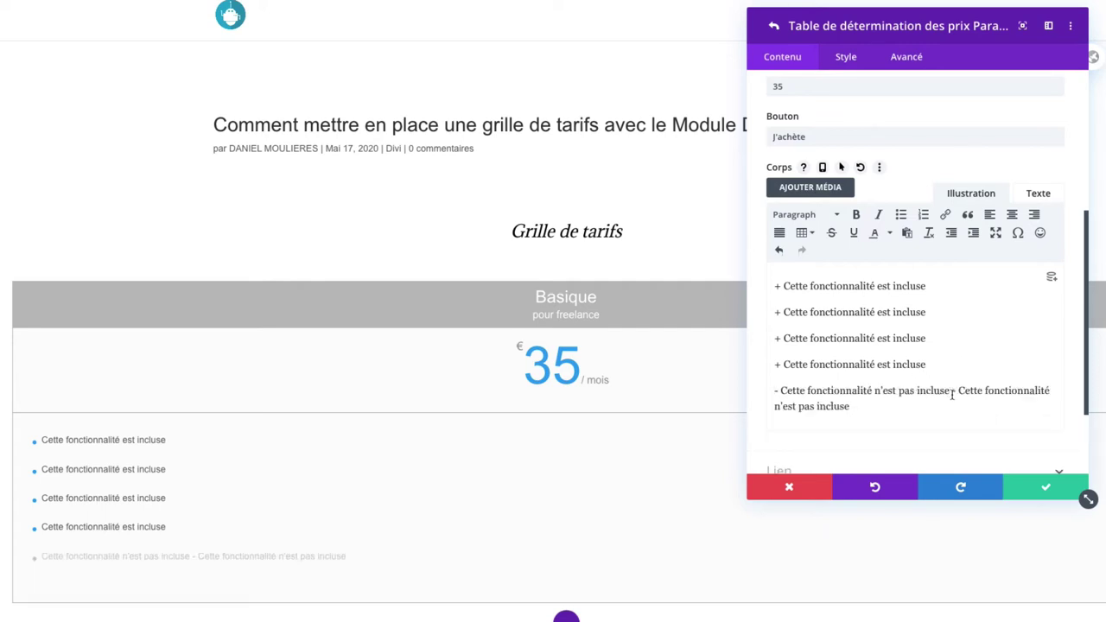
pyautogui.press('Return')
# Set the link URL of the pricing table's button to "#".
pyautogui.scroll(-2, 937, 392)
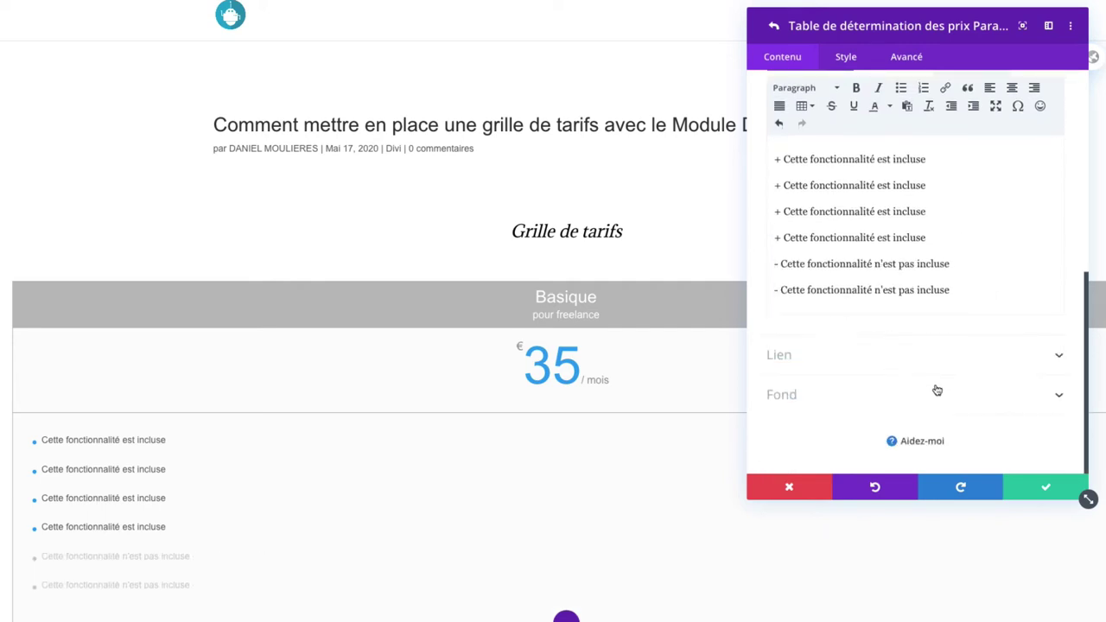
pyautogui.click(877, 364)
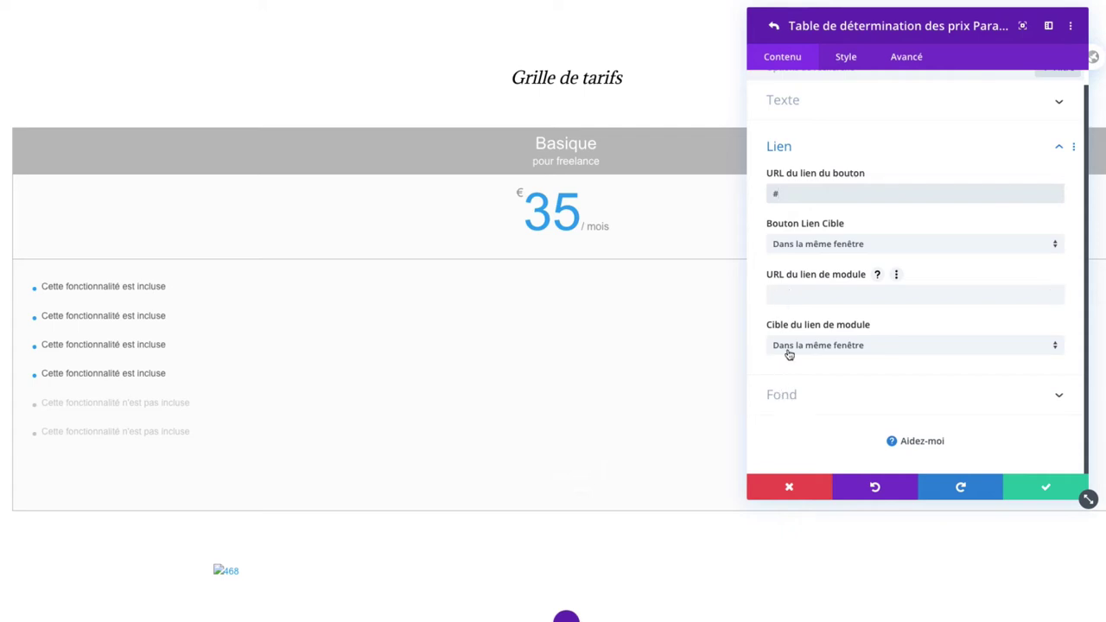
pyautogui.scroll(1, 801, 316)
pyautogui.scroll(-1, 801, 316)
pyautogui.scroll(1, 801, 320)
pyautogui.scroll(-1, 802, 321)
# Set the pricing table's background colour to white (#ffffff) and check the gradient, image and video background options.
pyautogui.click(803, 394)
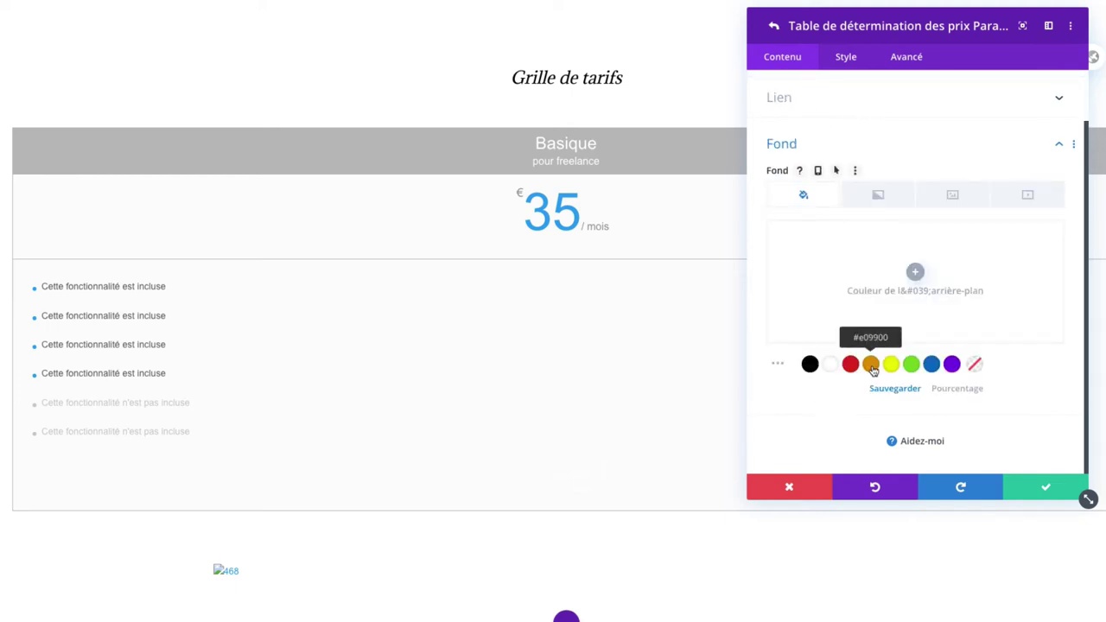
pyautogui.click(866, 370)
pyautogui.click(832, 367)
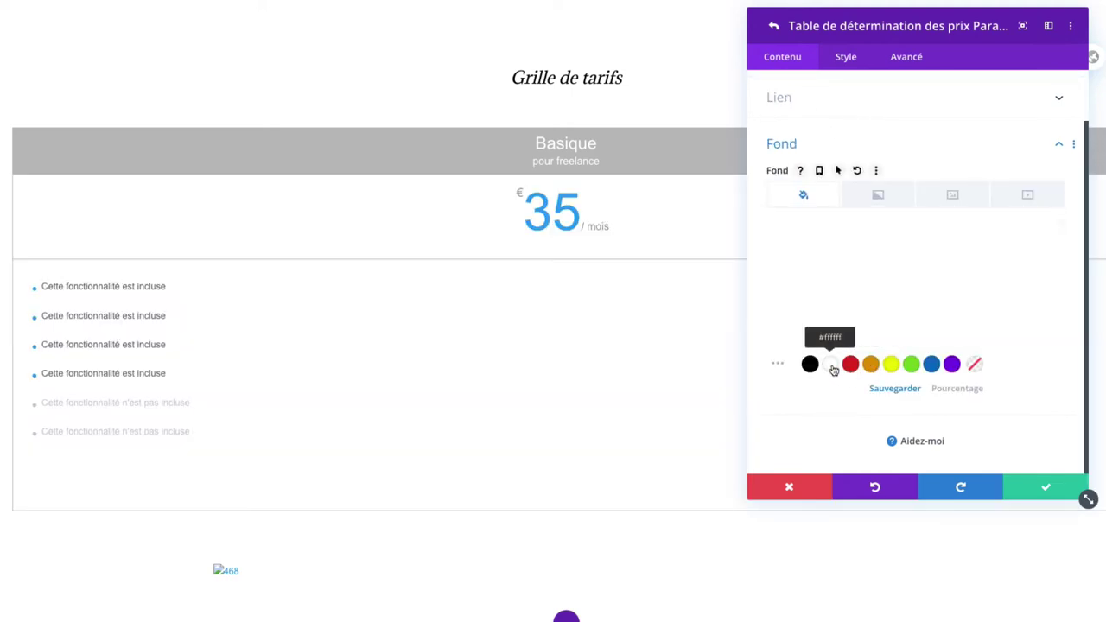
pyautogui.click(871, 196)
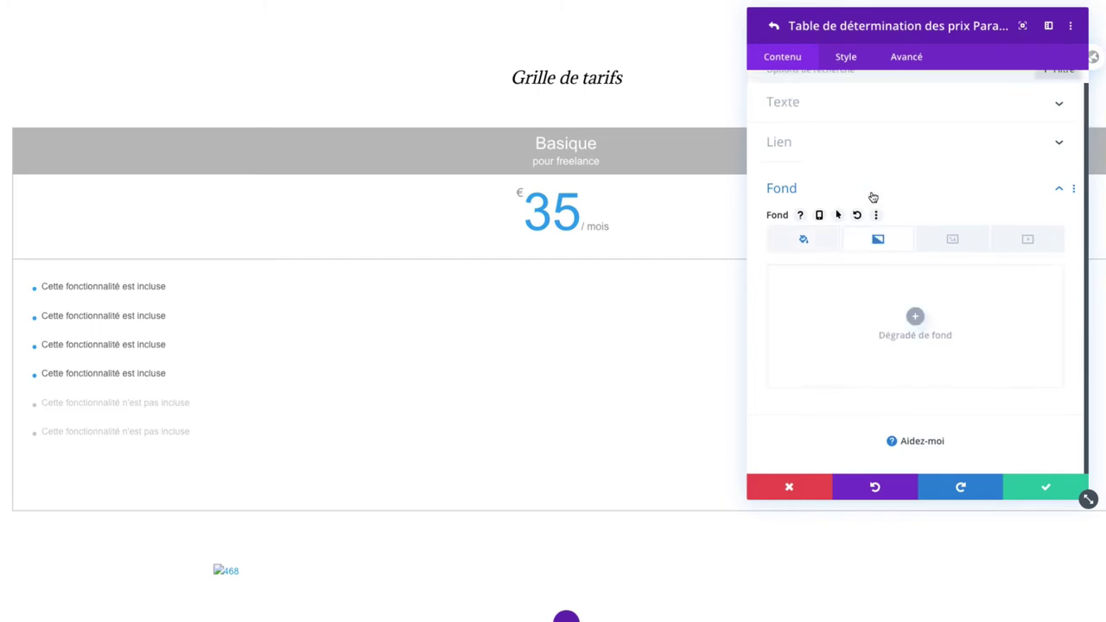
pyautogui.click(948, 244)
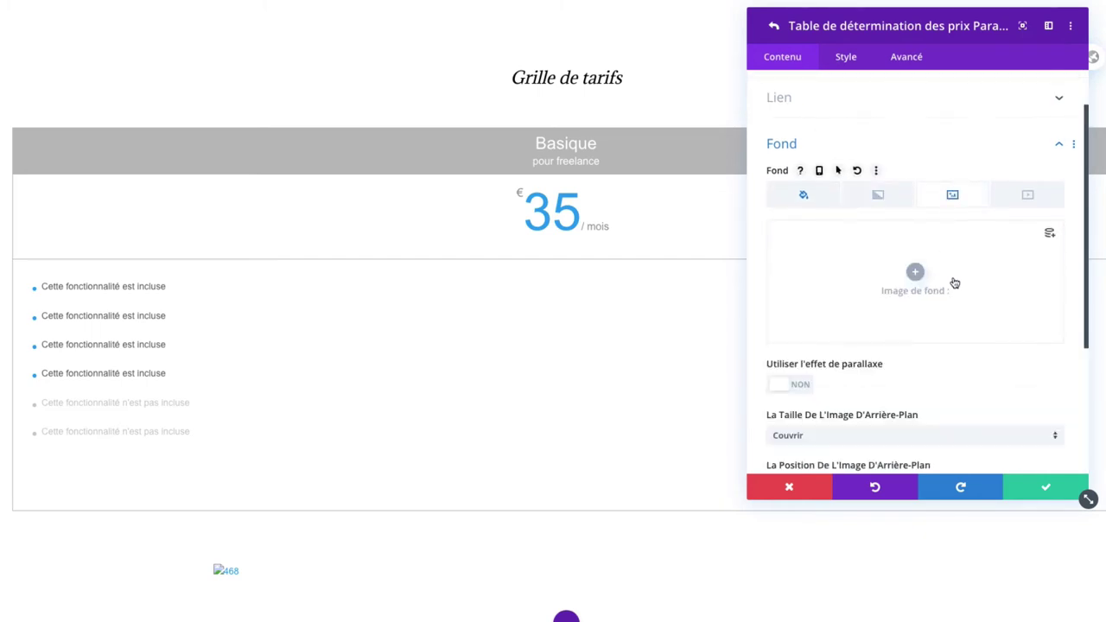
pyautogui.click(1025, 196)
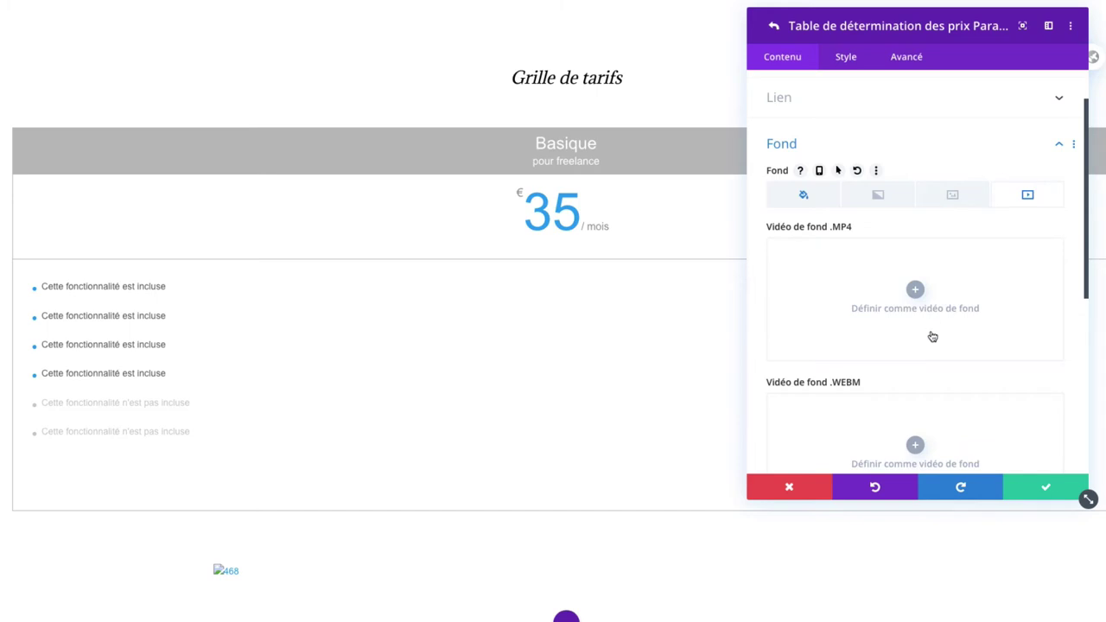
pyautogui.click(807, 197)
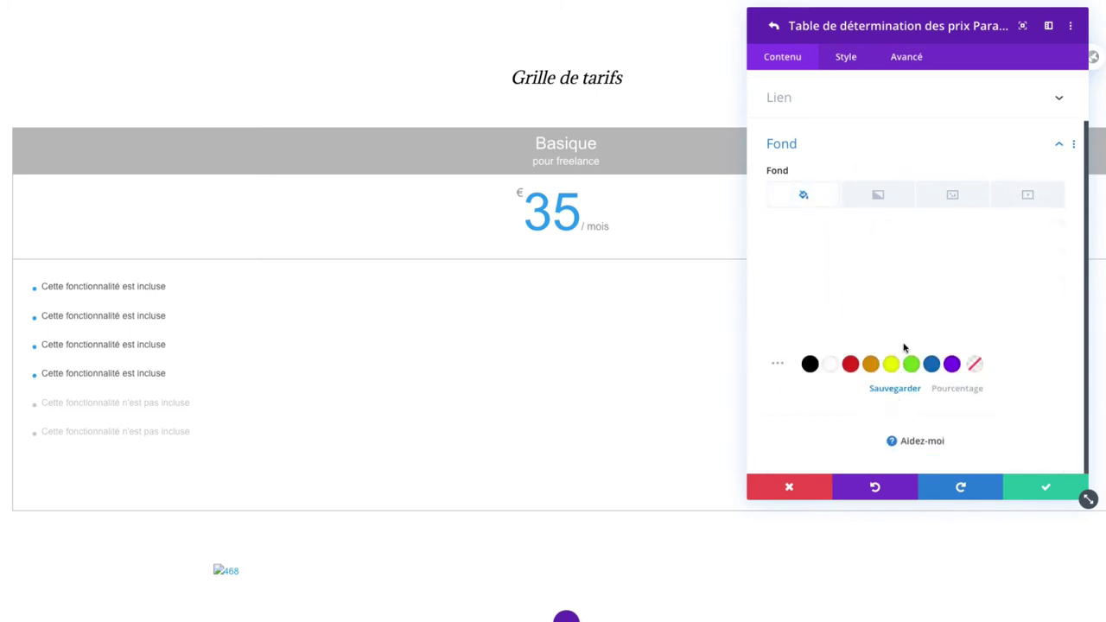
# Review the pricing table's style options for featured layout, bullet colour, text alignment and shadow, and title text.
pyautogui.click(847, 58)
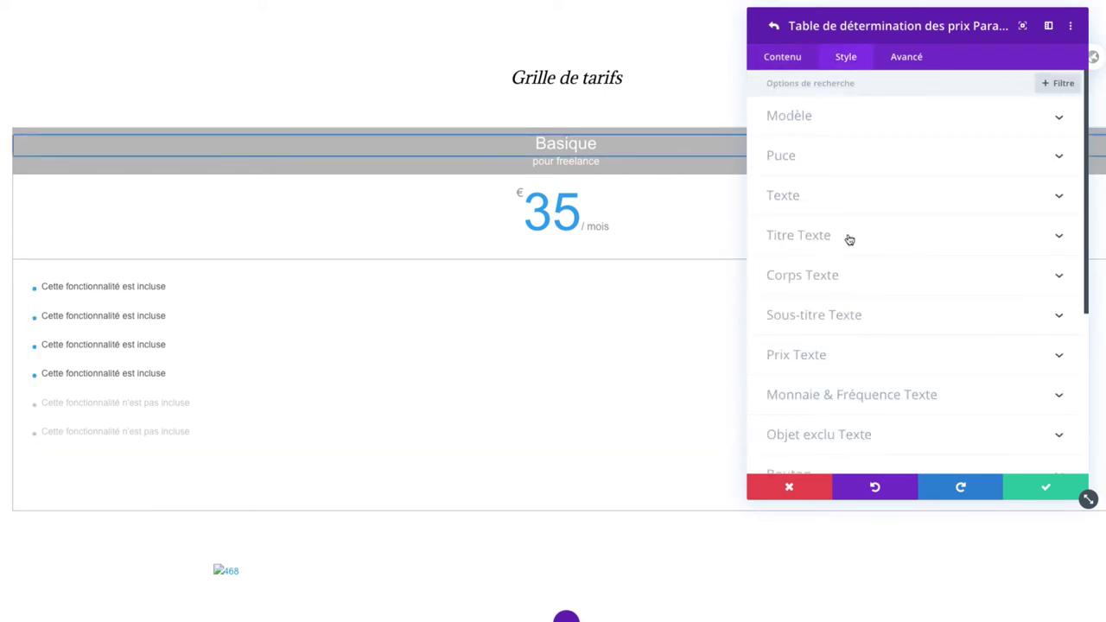
pyautogui.click(804, 125)
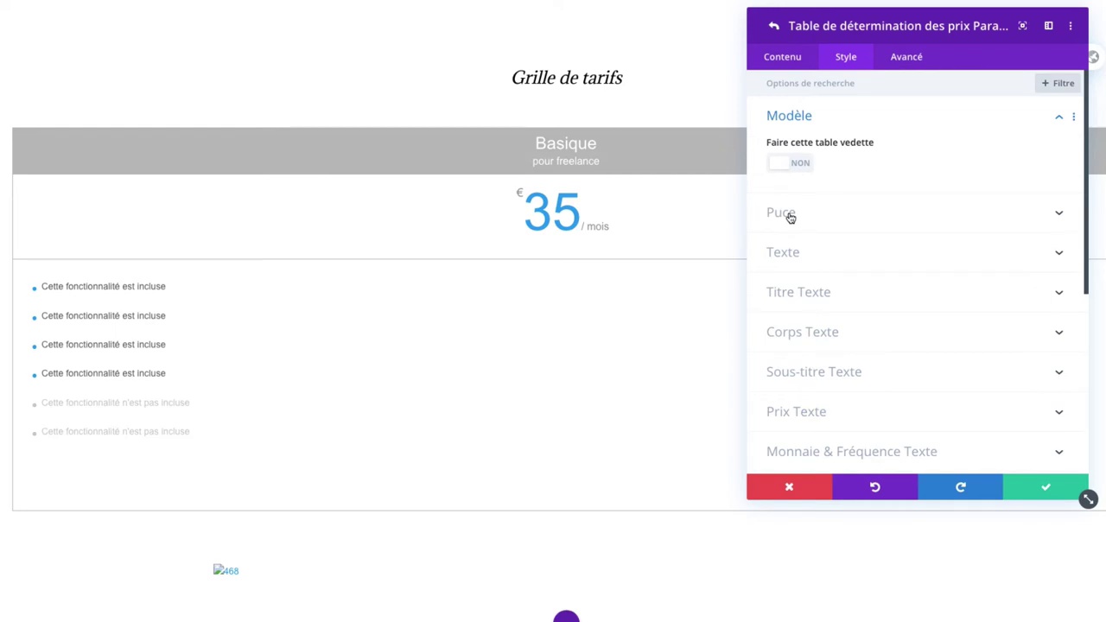
pyautogui.click(788, 213)
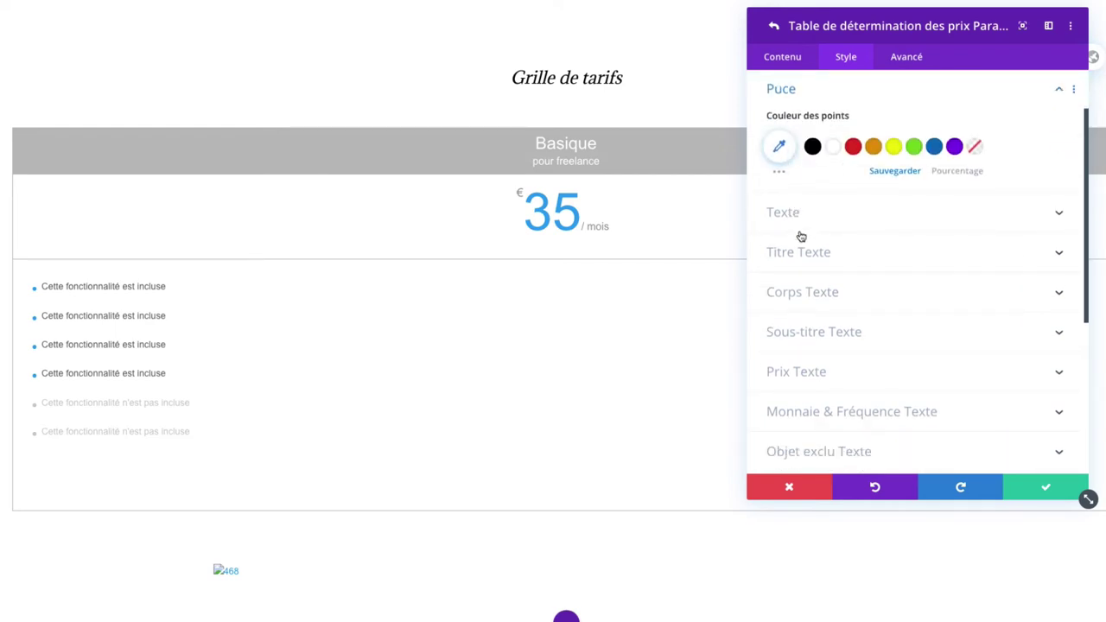
pyautogui.click(784, 215)
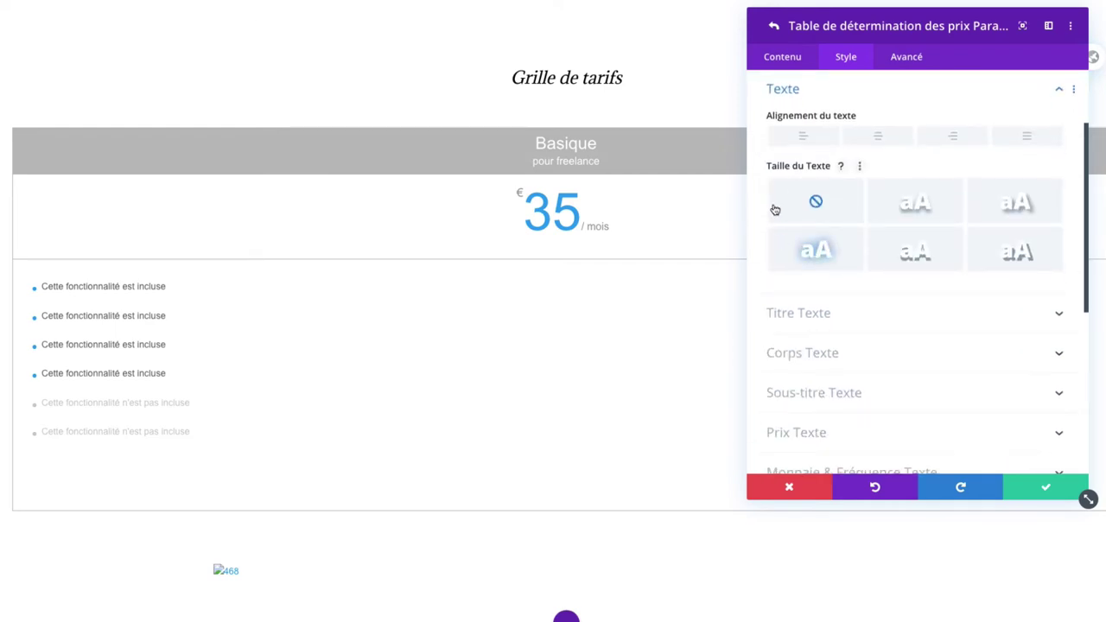
pyautogui.click(820, 316)
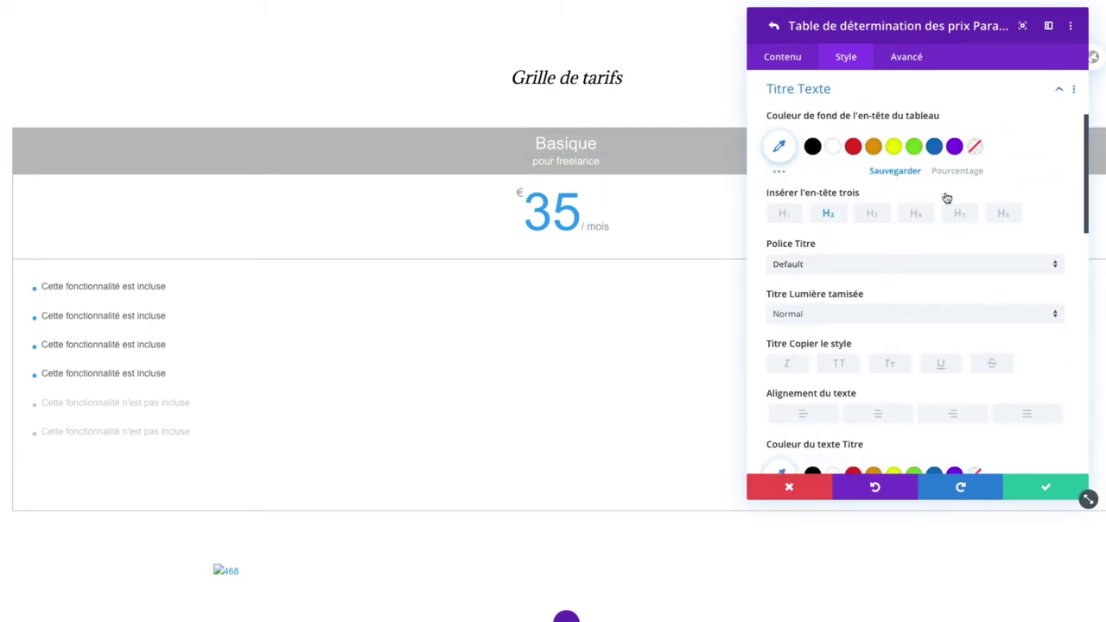
pyautogui.click(1059, 90)
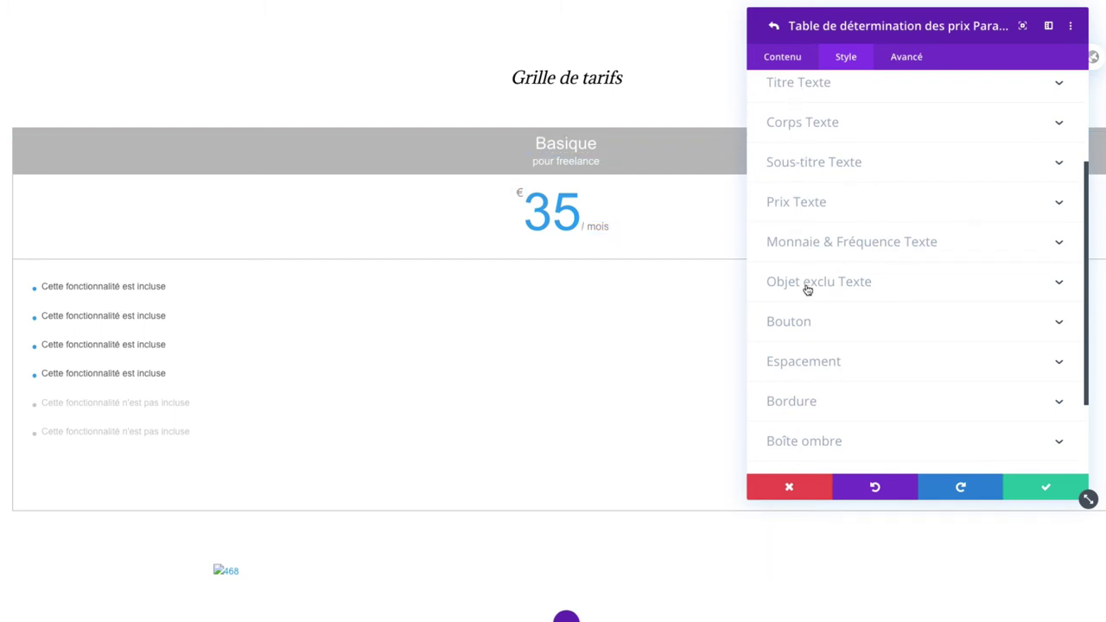
# Enable custom styles for the pricing table's button and give it white text on a blue background.
pyautogui.click(797, 326)
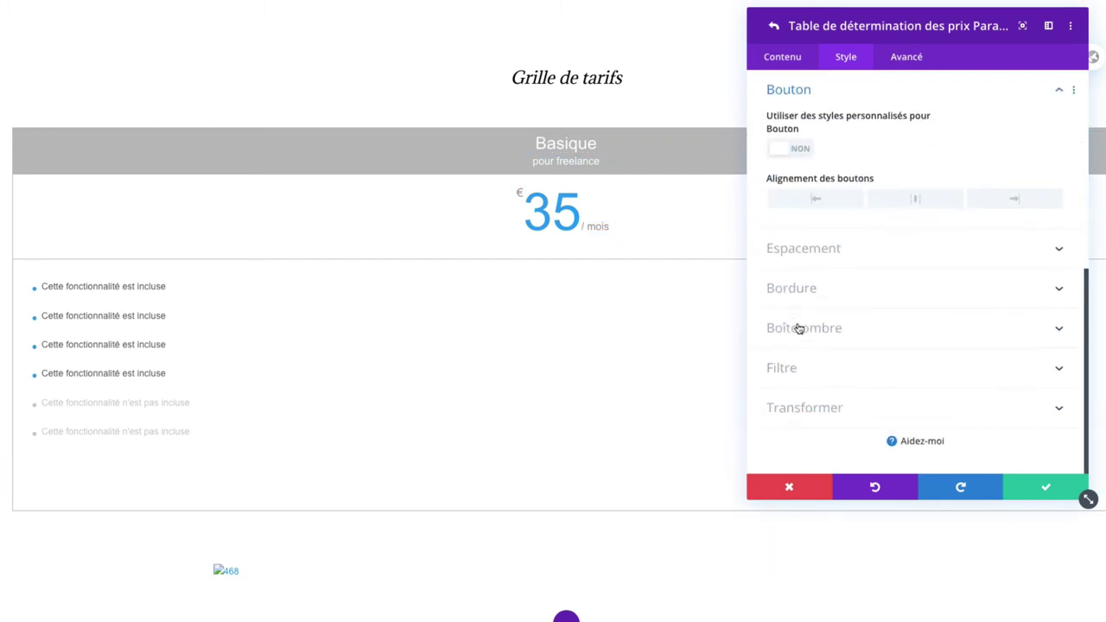
pyautogui.click(781, 152)
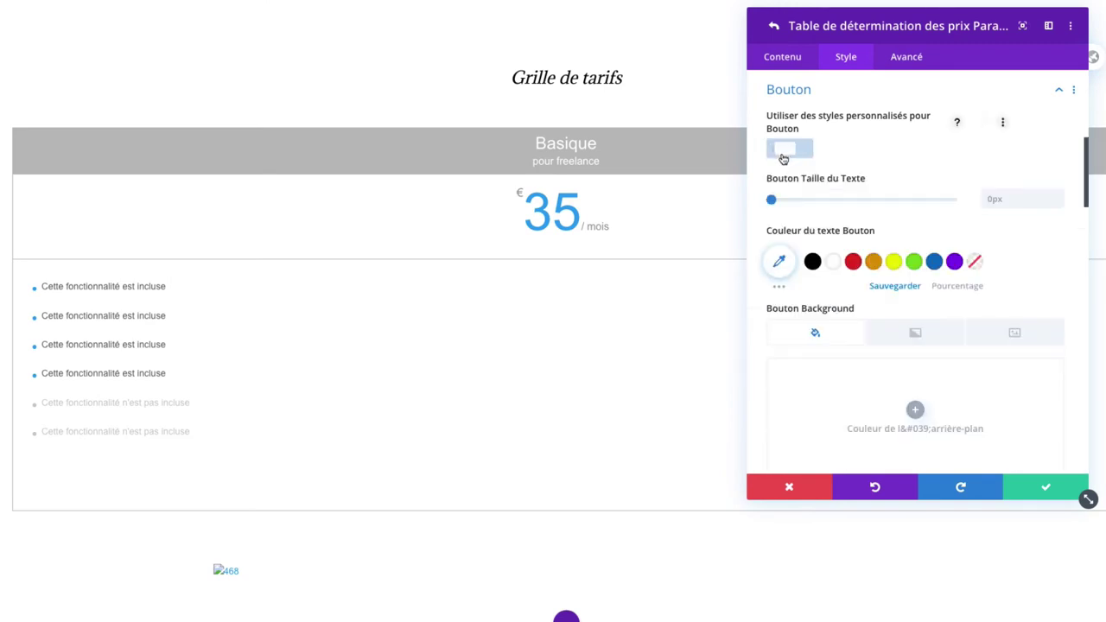
pyautogui.click(935, 262)
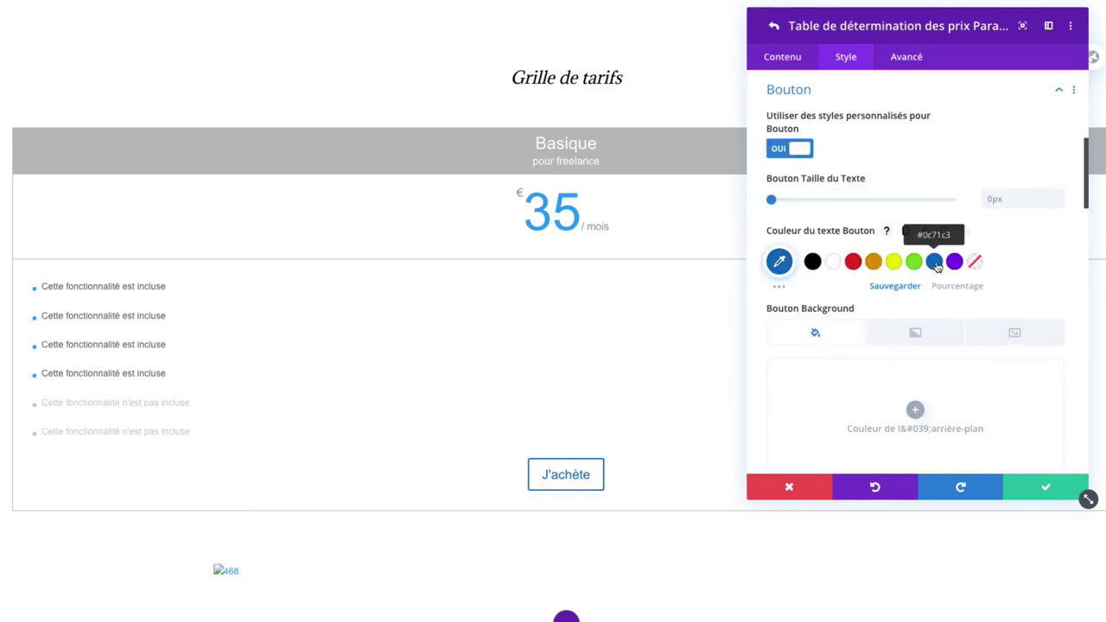
pyautogui.click(833, 262)
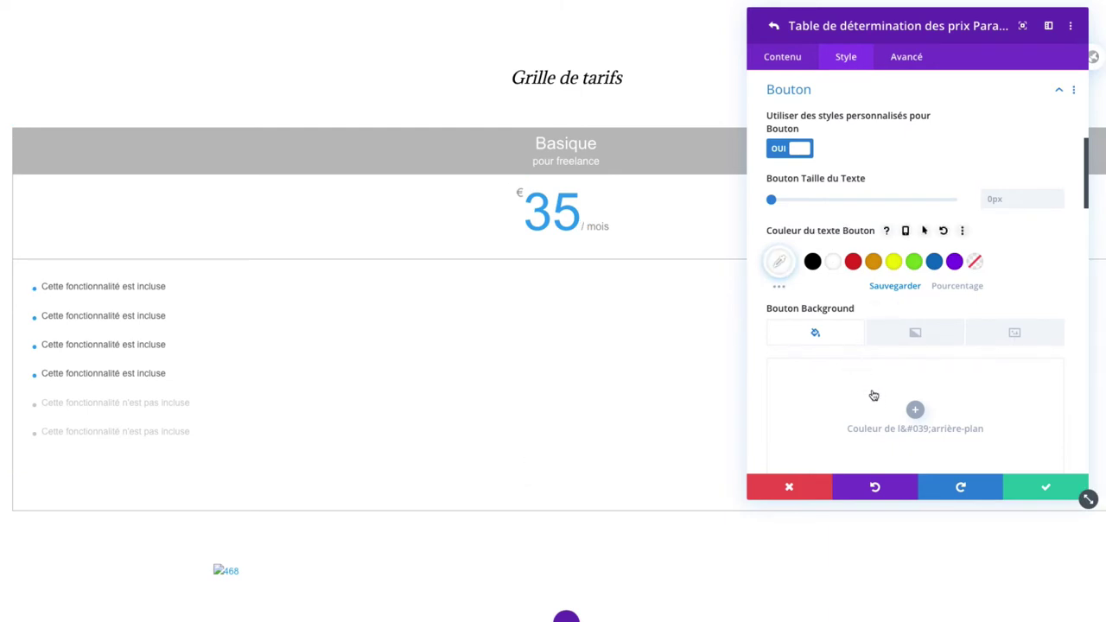
pyautogui.scroll(-3, 870, 390)
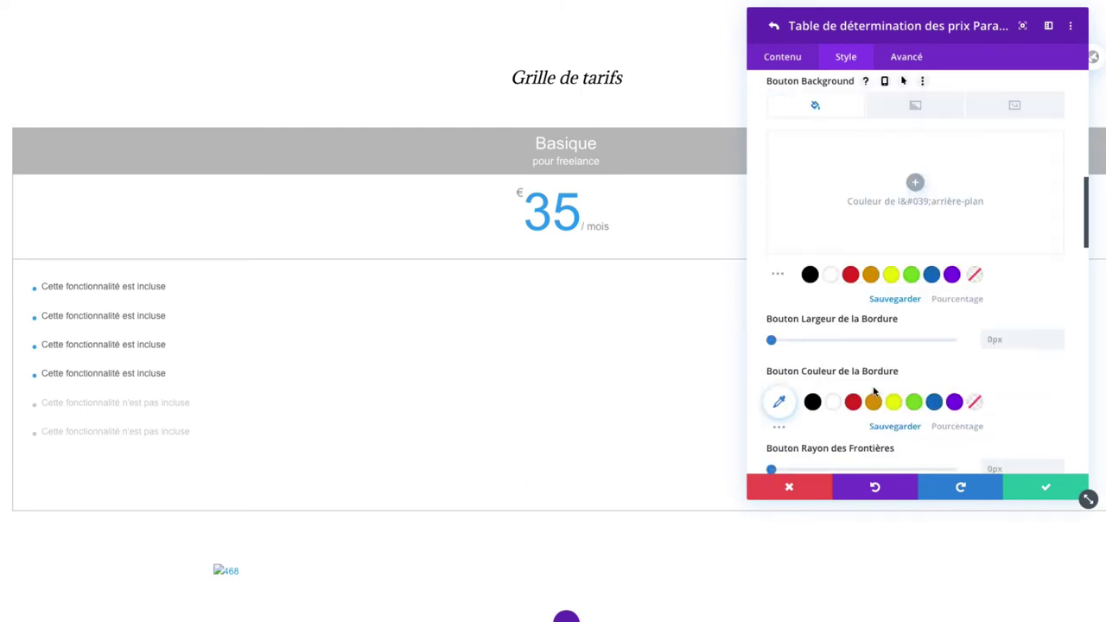
pyautogui.click(932, 274)
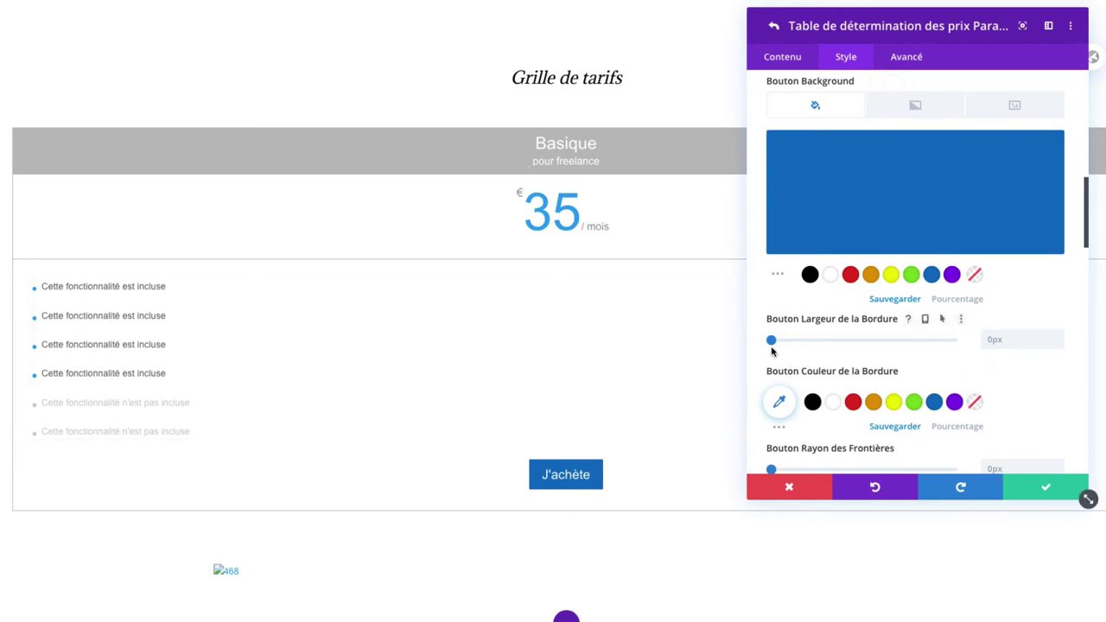
# Set the button's border radius to 15px and its letter spacing to 1px.
pyautogui.scroll(-1, 783, 351)
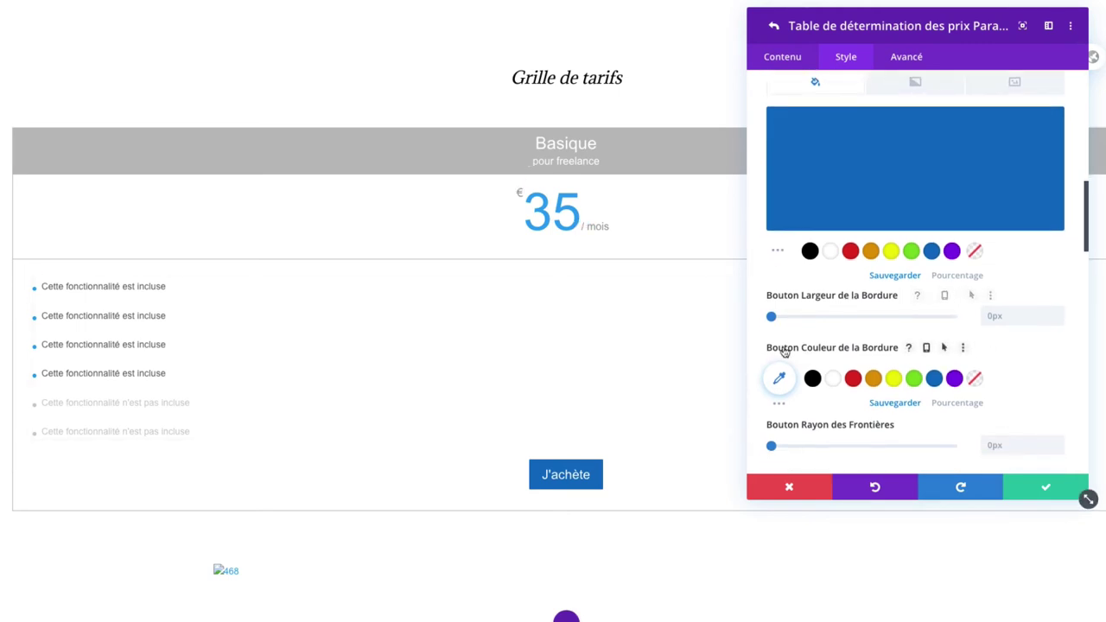
pyautogui.scroll(-2, 785, 354)
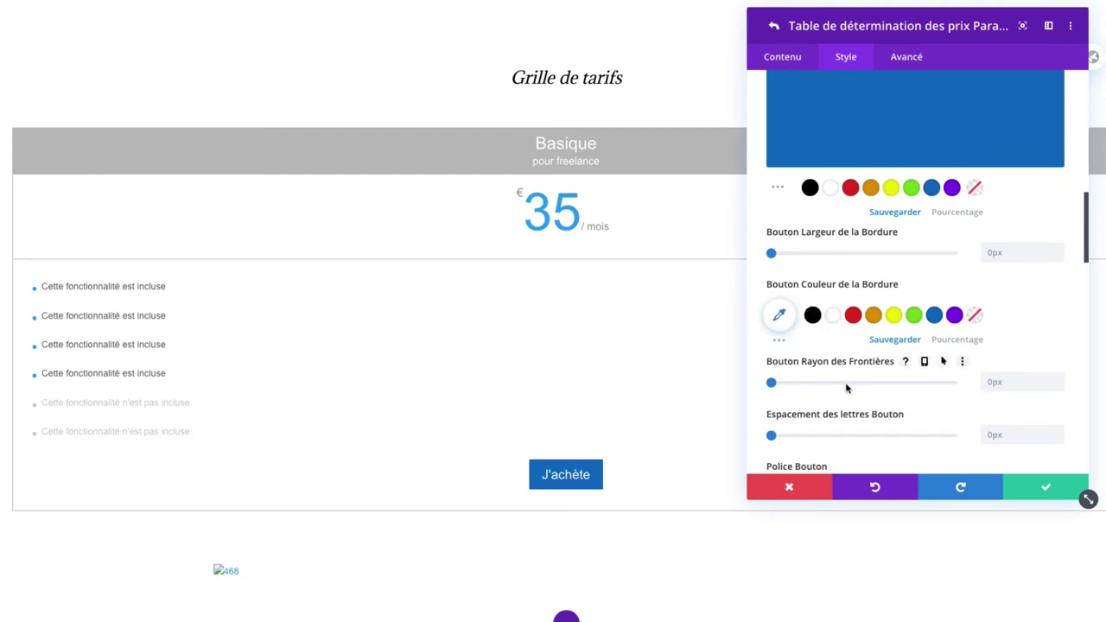
pyautogui.moveTo(771, 384); pyautogui.dragTo(799, 384)
pyautogui.scroll(-1, 813, 390)
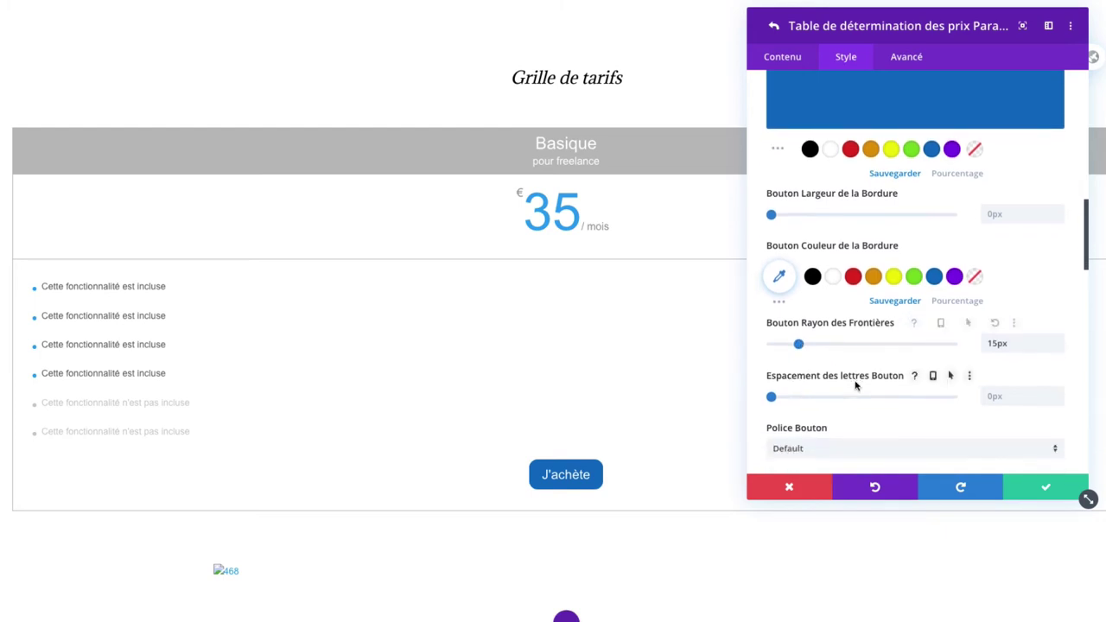
pyautogui.moveTo(771, 386); pyautogui.dragTo(773, 389)
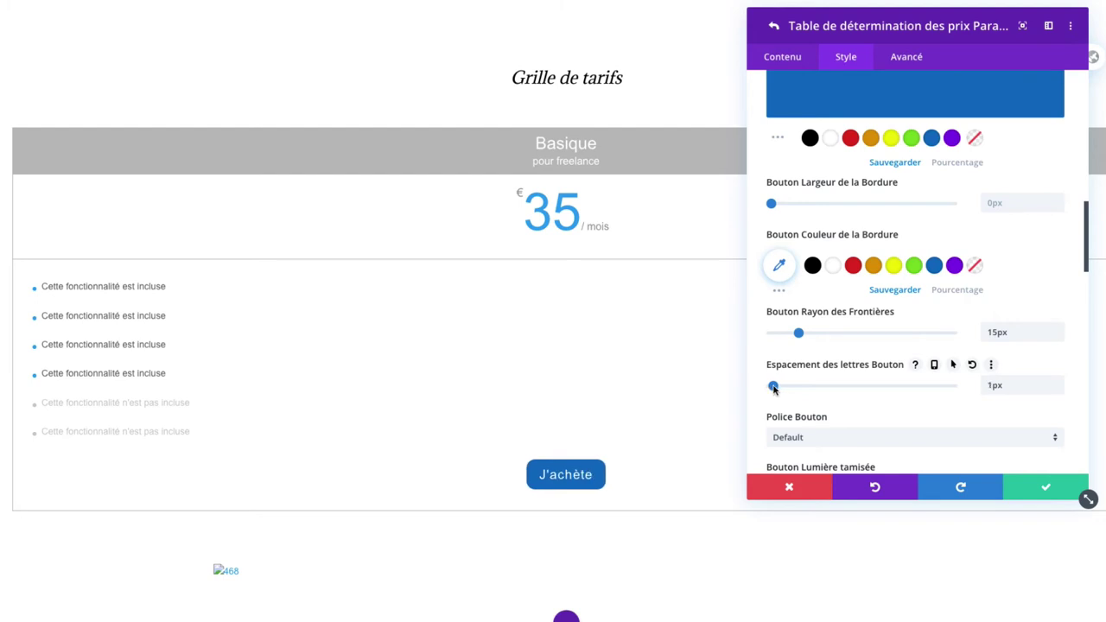
# Choose the filled circle with a right-pointing arrow as the button's icon.
pyautogui.scroll(-2, 819, 393)
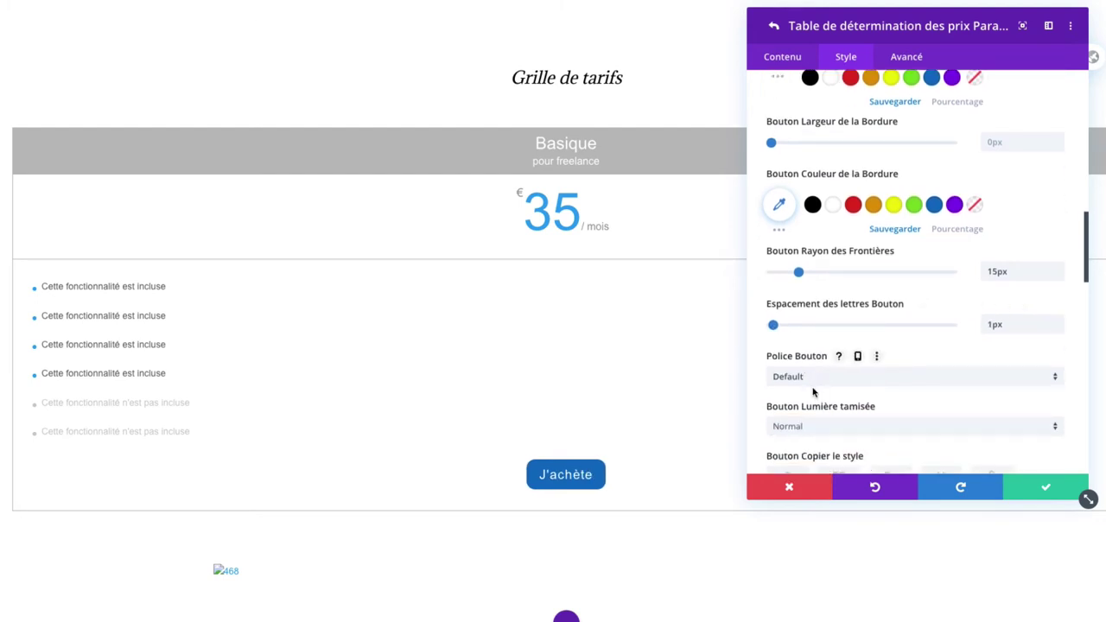
pyautogui.scroll(-4, 814, 388)
pyautogui.scroll(-5, 812, 393)
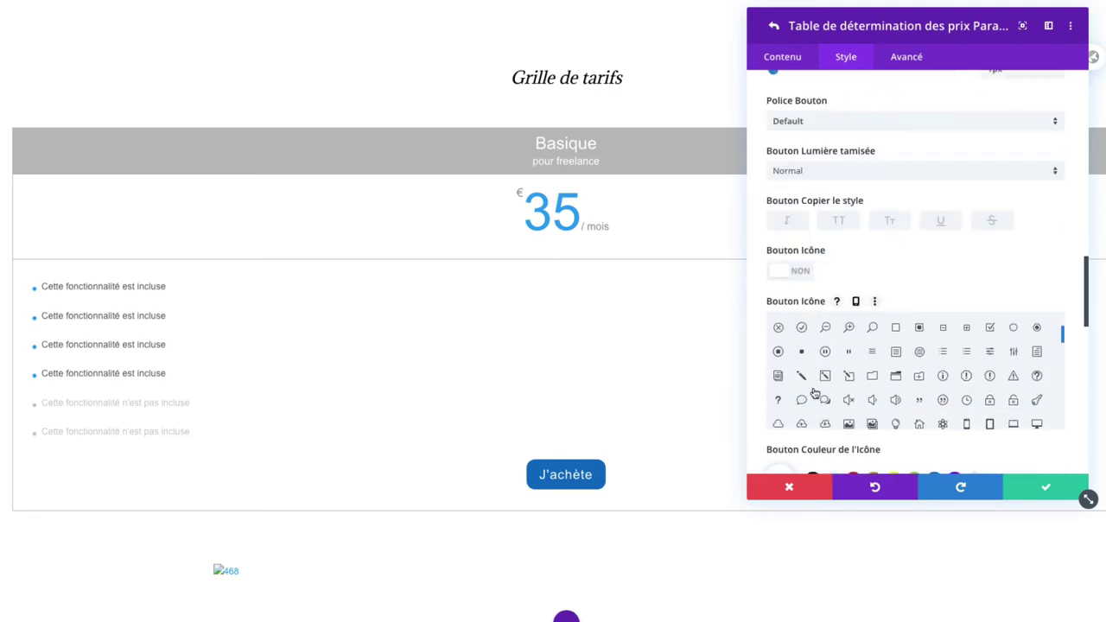
pyautogui.scroll(-3, 840, 410)
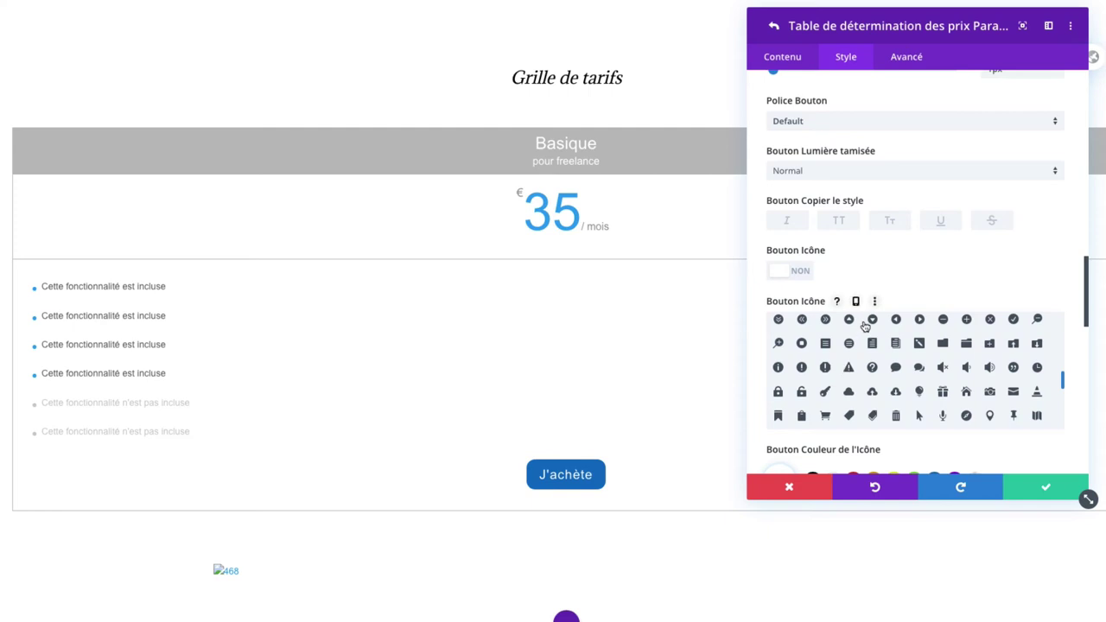
pyautogui.click(920, 320)
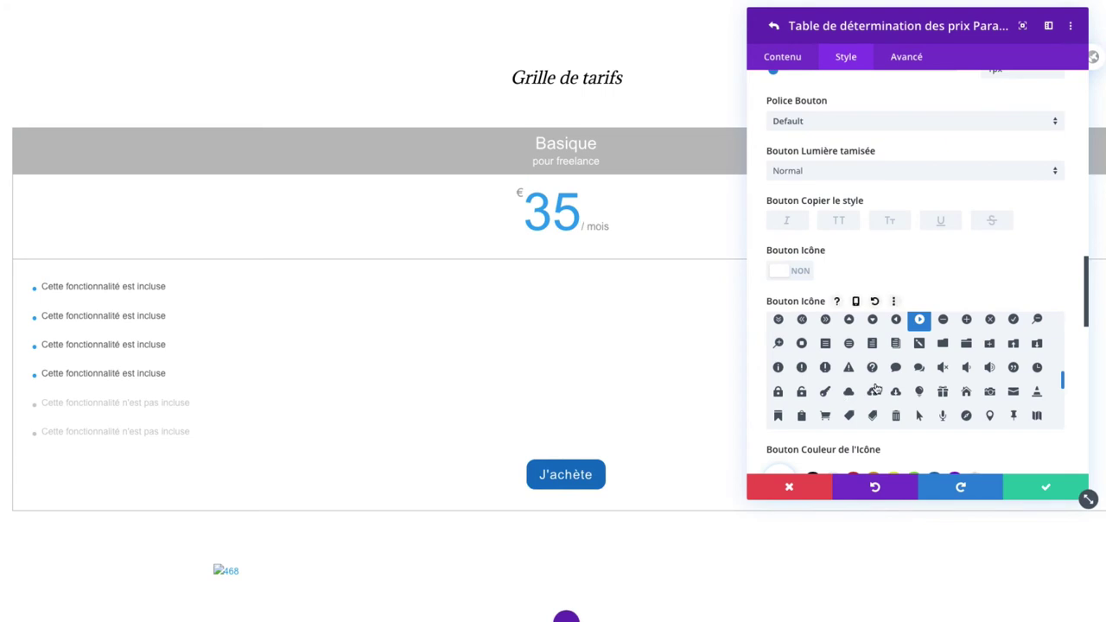
pyautogui.scroll(-2, 876, 389)
pyautogui.scroll(-2, 876, 390)
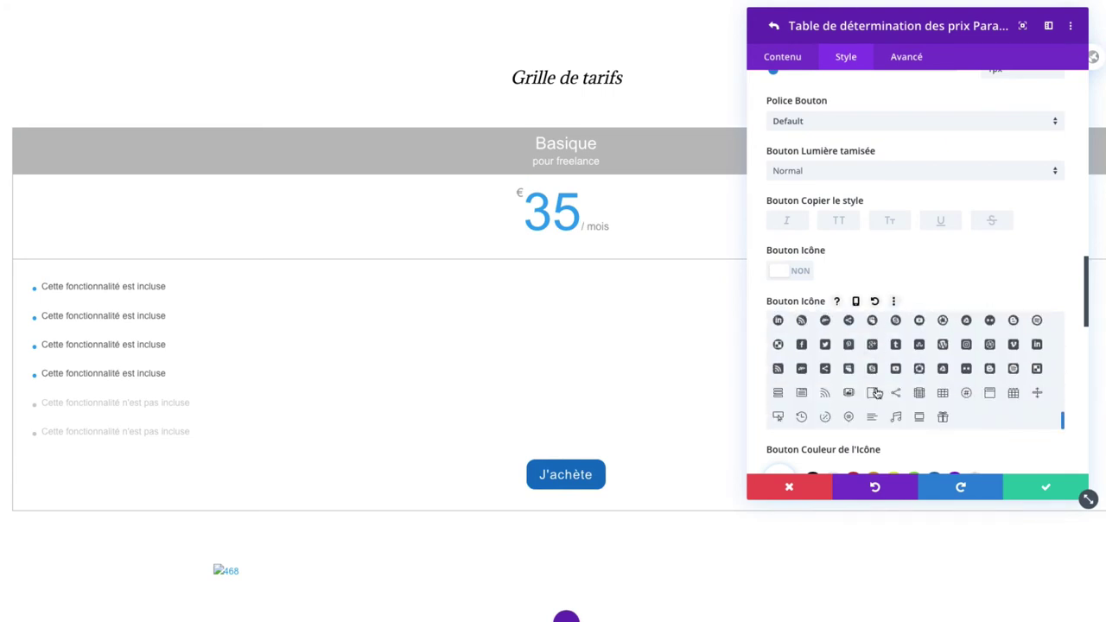
# Switch the button icon's hover-only display on and back off so that the icon always shows.
pyautogui.scroll(-1, 876, 449)
pyautogui.scroll(-3, 874, 446)
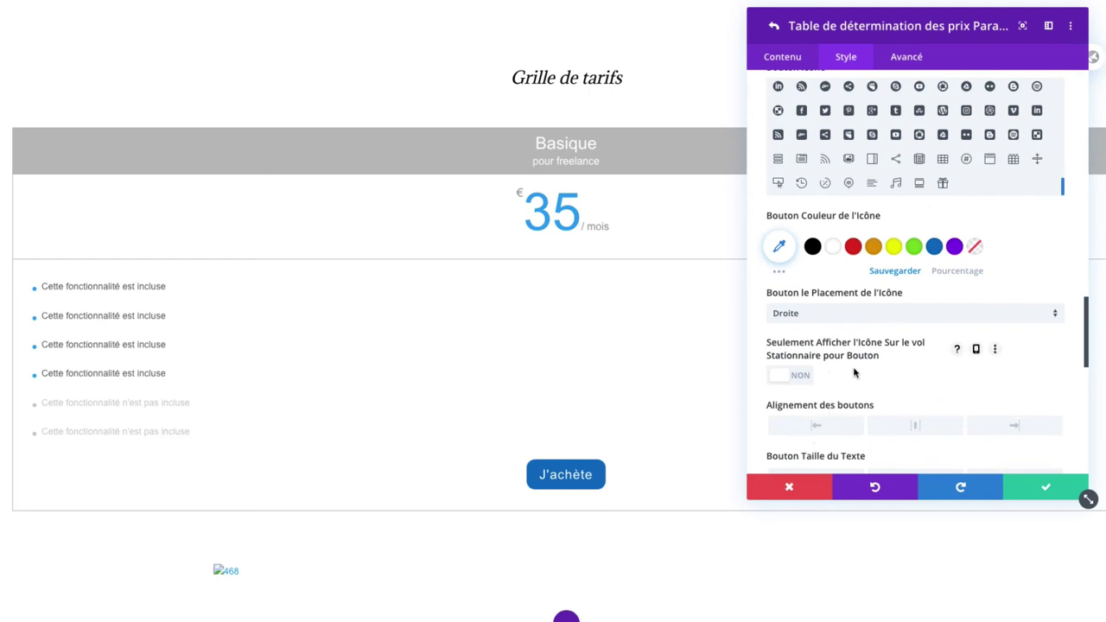
pyautogui.click(775, 376)
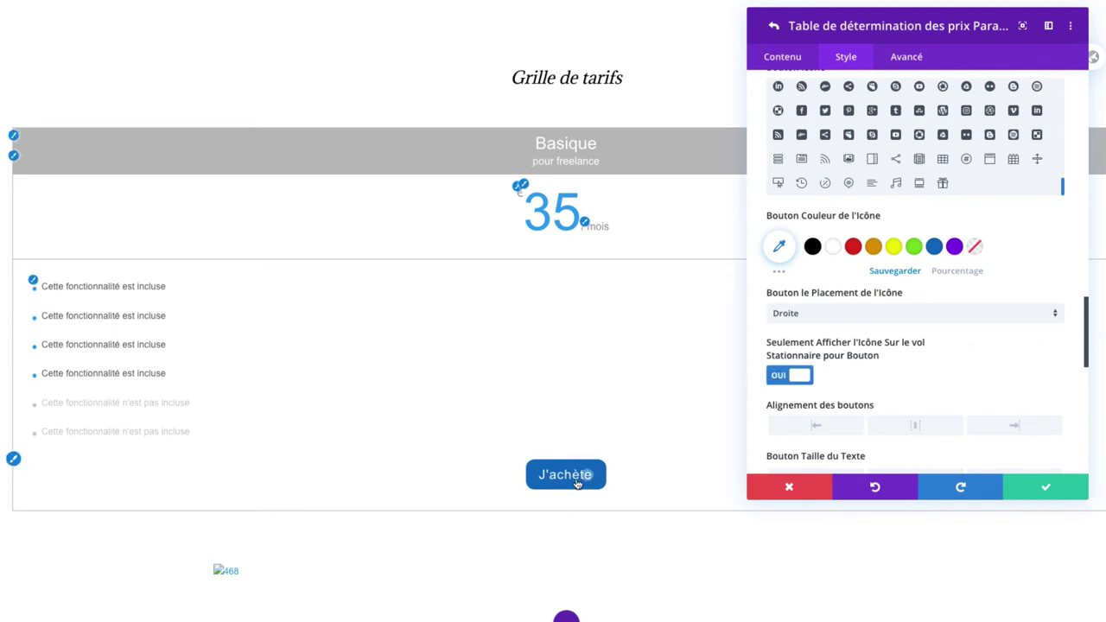
pyautogui.click(782, 377)
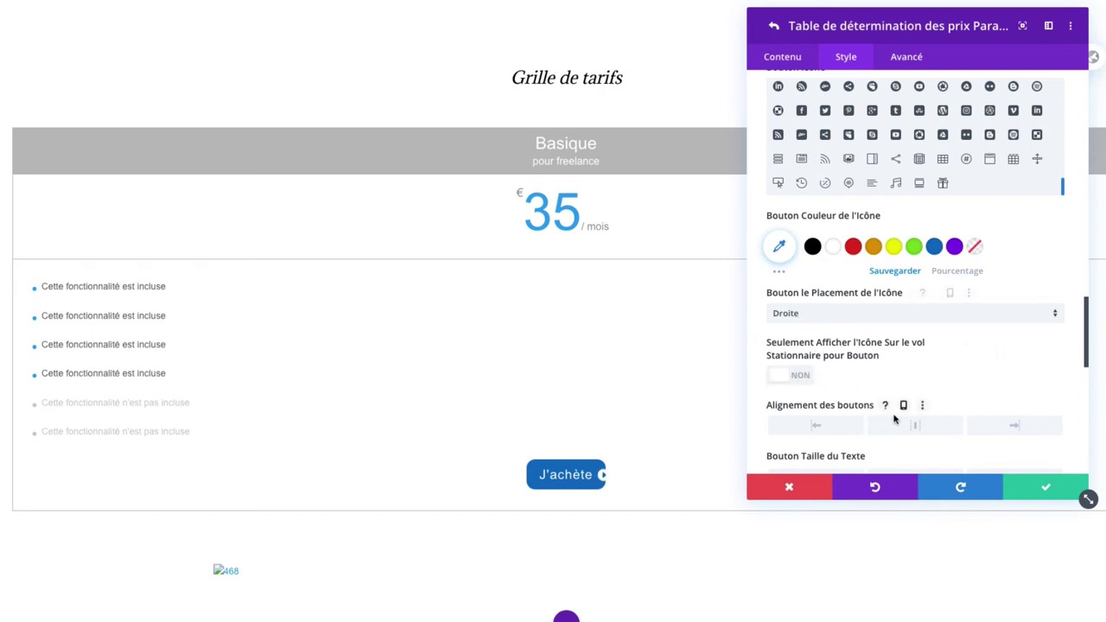
# Set the button's left and right padding to 30px each.
pyautogui.scroll(-3, 898, 408)
pyautogui.scroll(-1, 895, 414)
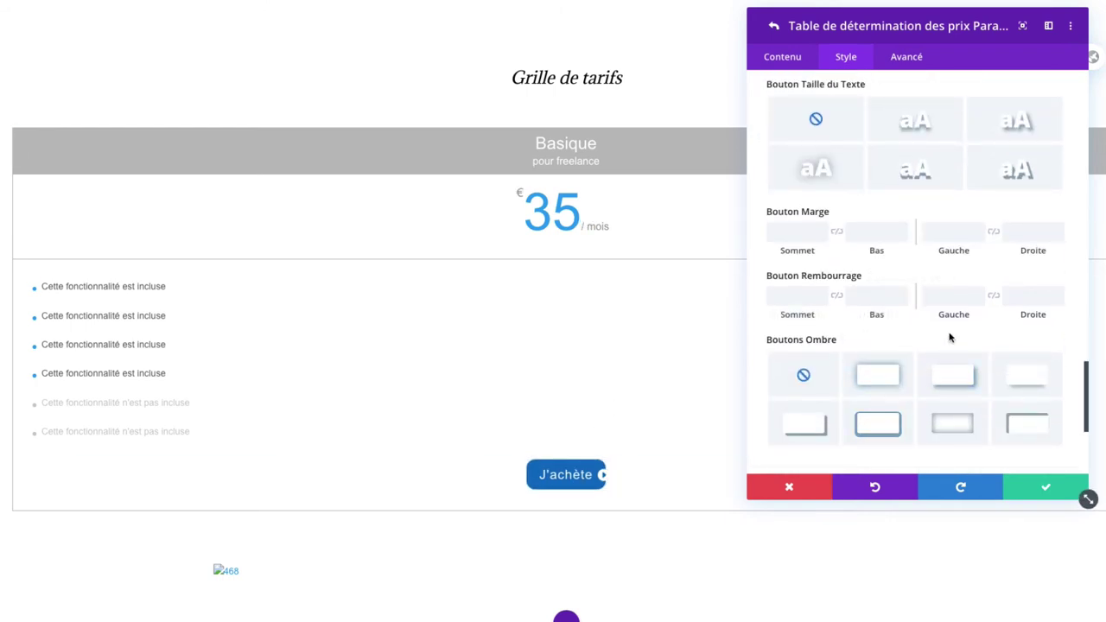
pyautogui.click(944, 298)
pyautogui.write('30px')
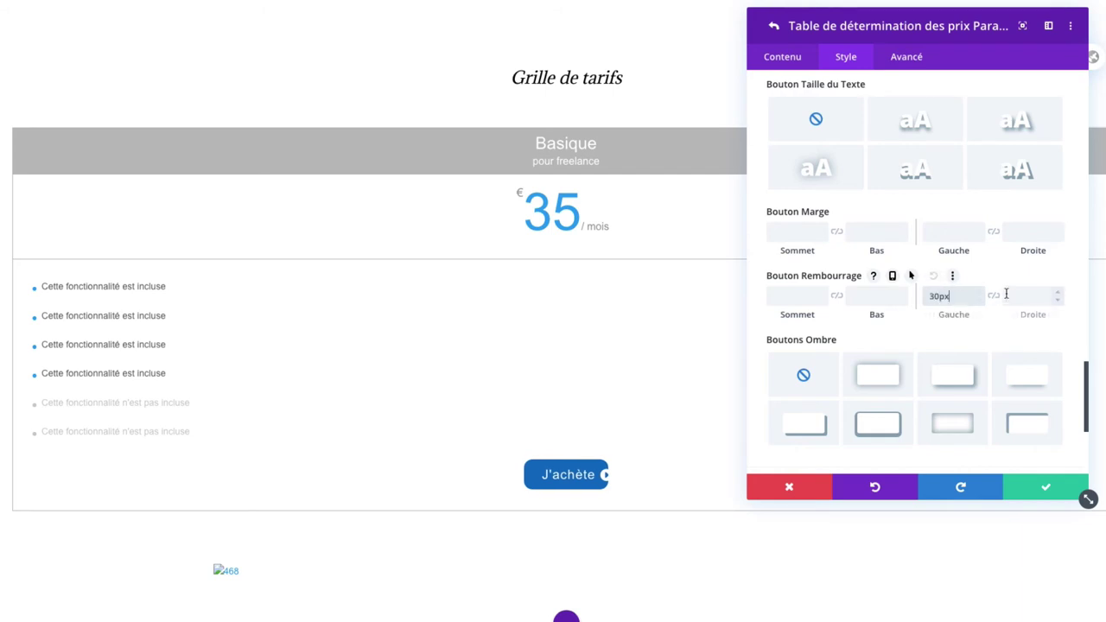
pyautogui.click(1012, 298)
pyautogui.write('30')
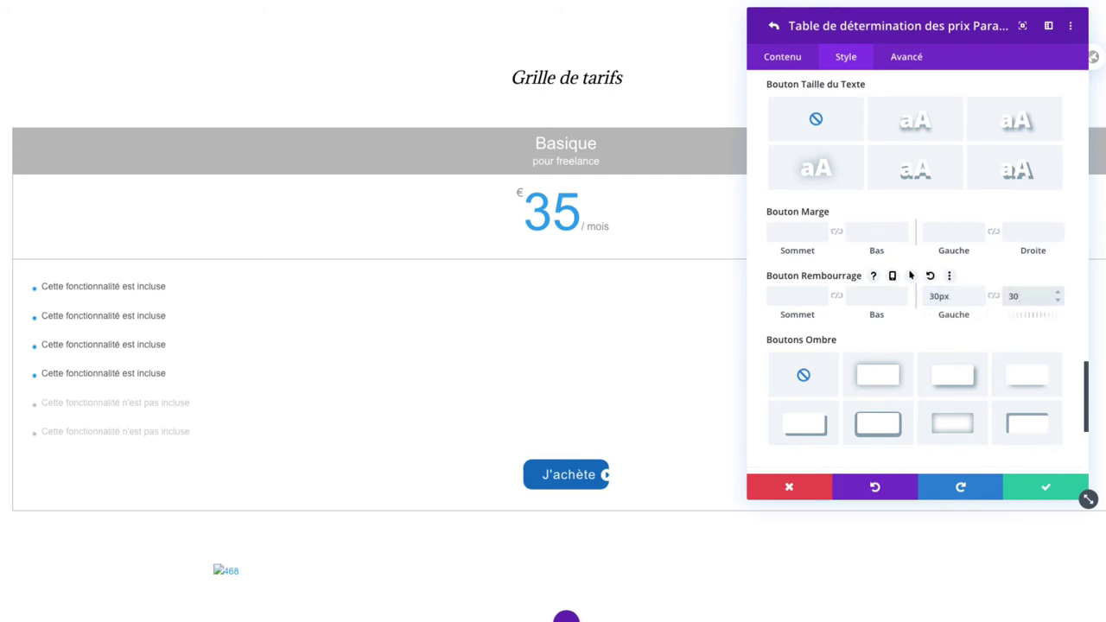
pyautogui.write('px')
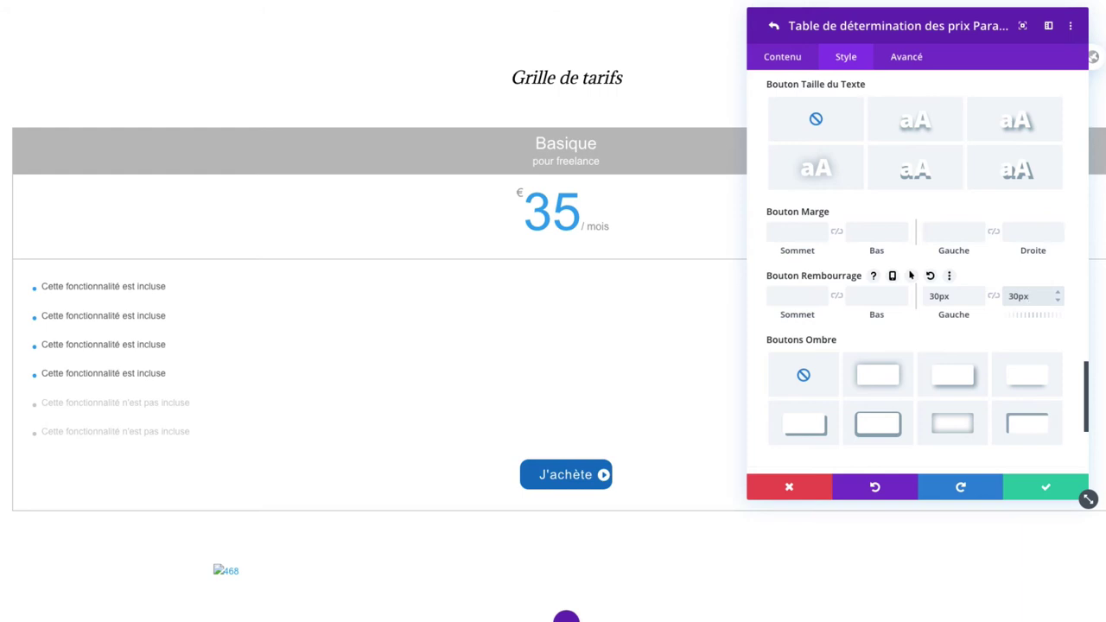
# Change the button's right padding to 40px and its left padding to 20px.
pyautogui.click(1011, 296)
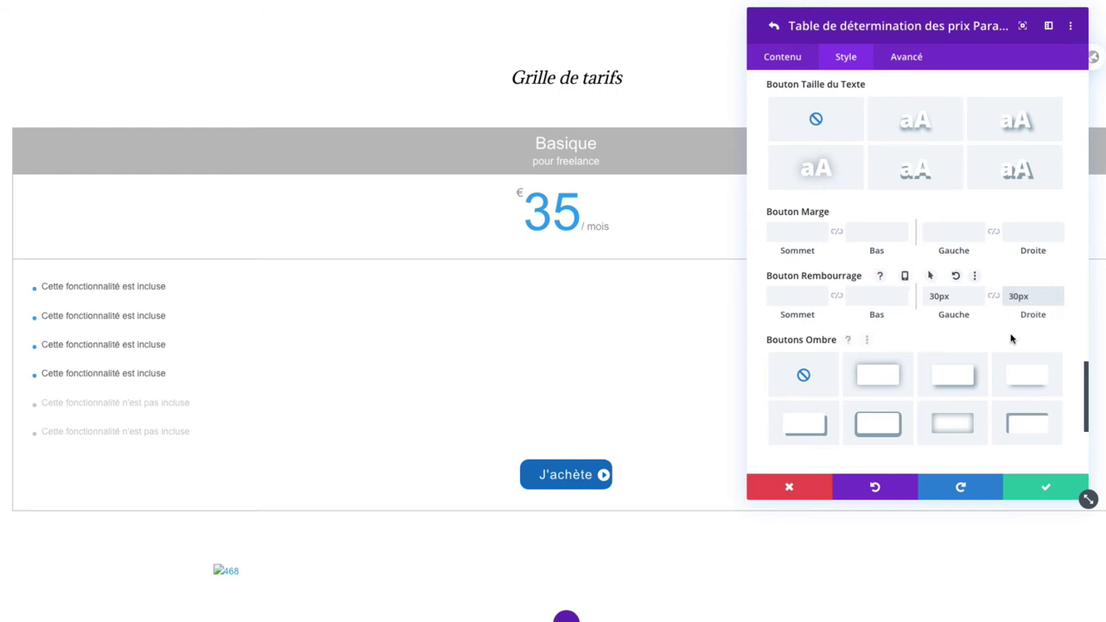
pyautogui.press('BackSpace')
pyautogui.write('4')
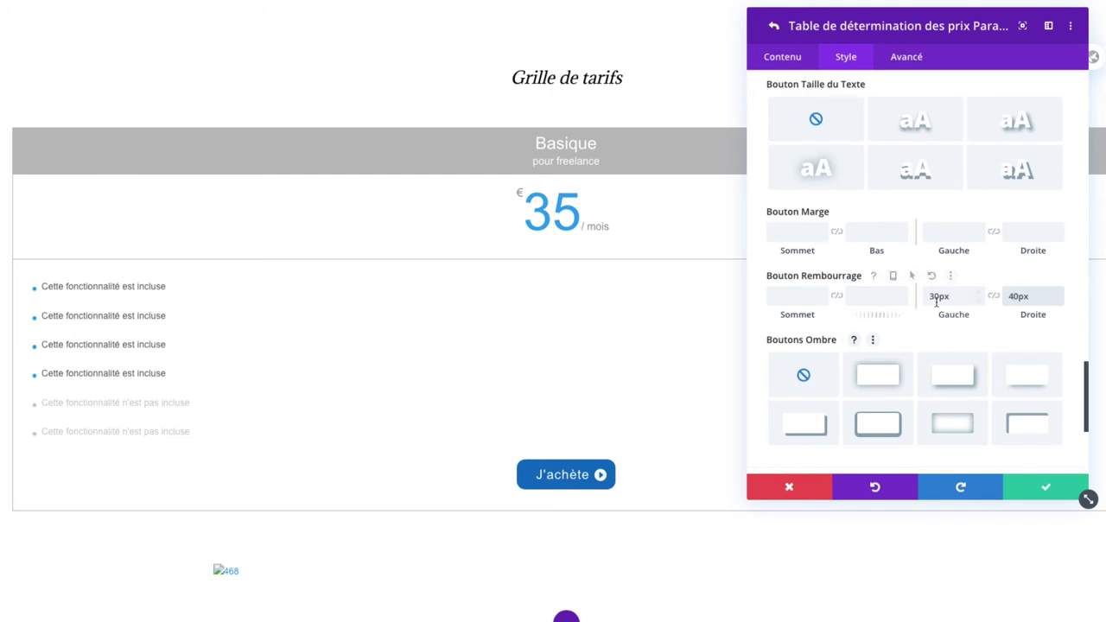
pyautogui.click(937, 297)
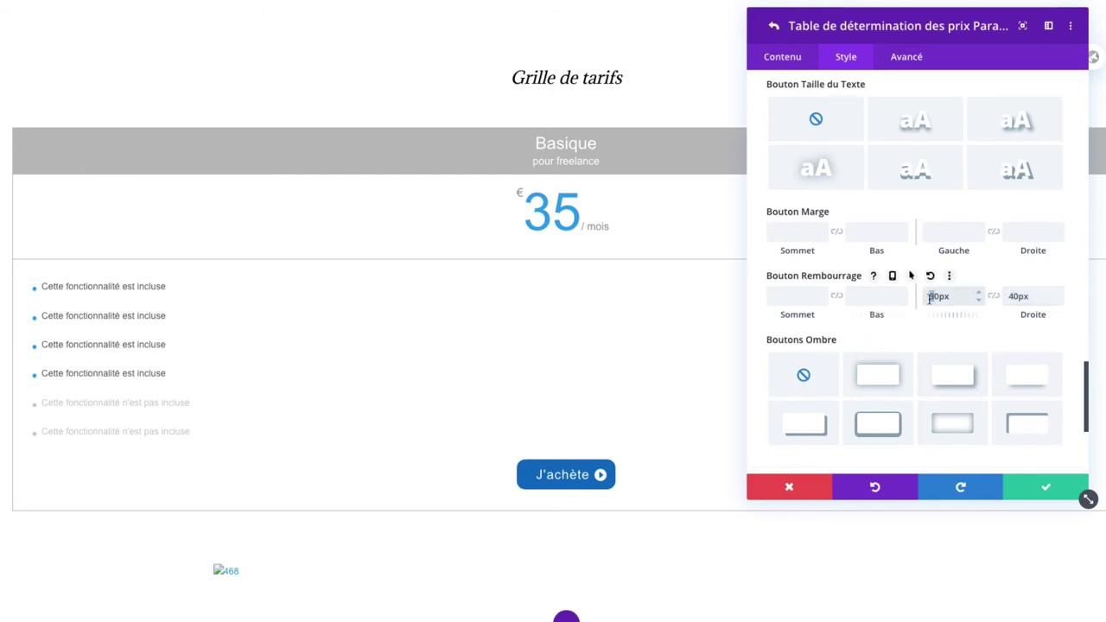
pyautogui.press('BackSpace')
pyautogui.write('2')
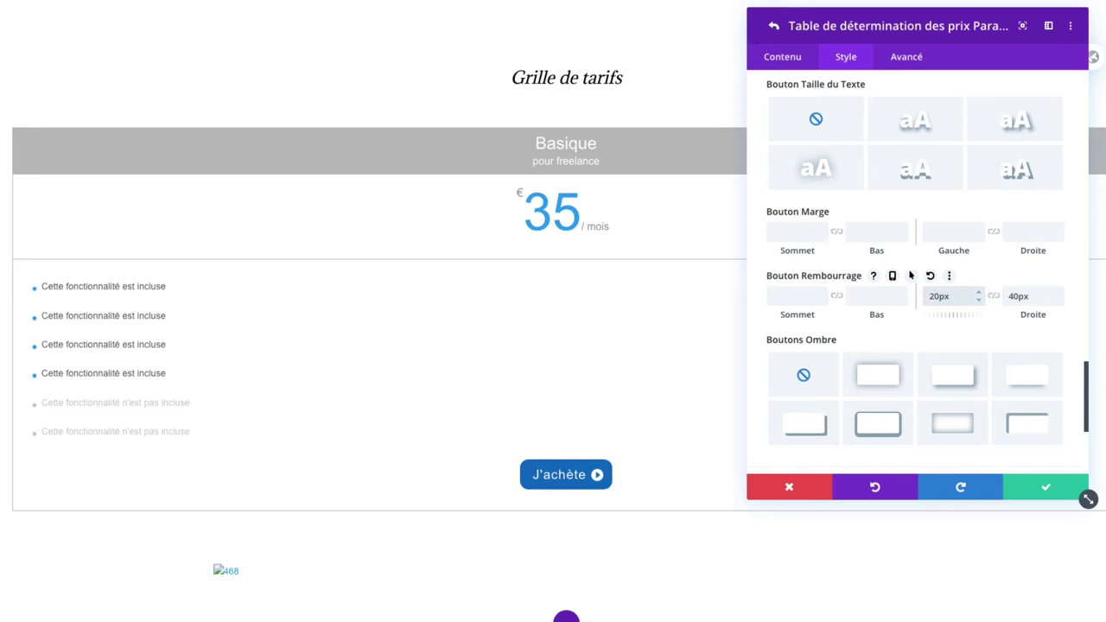
# Apply the blurred shadow preset that falls below and to the right of the button, and check its position and blur settings.
pyautogui.scroll(-1, 886, 365)
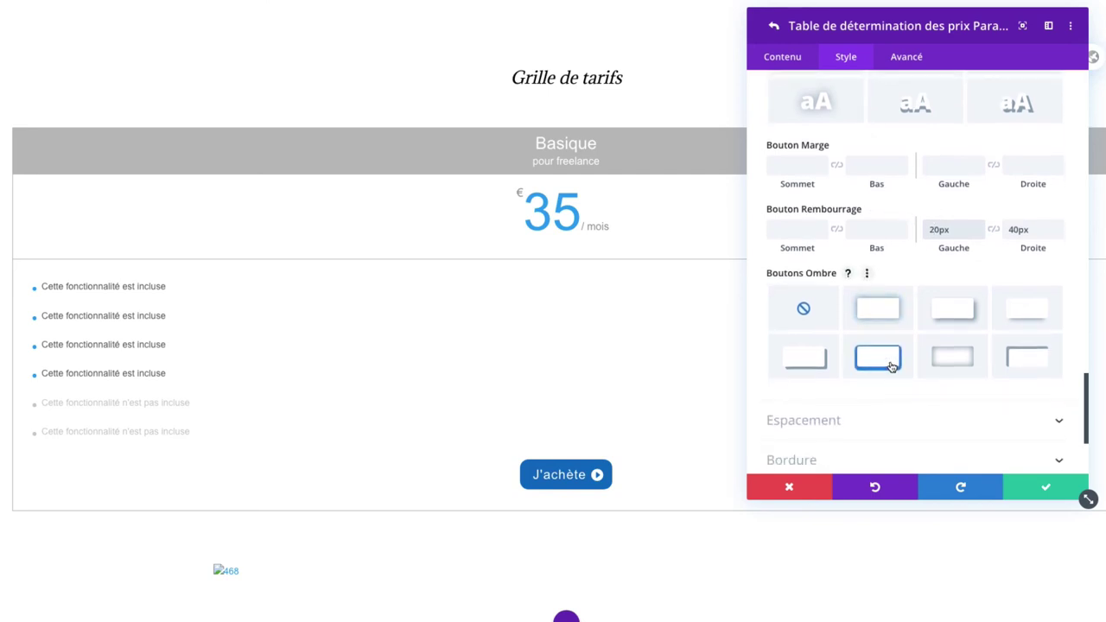
pyautogui.click(947, 355)
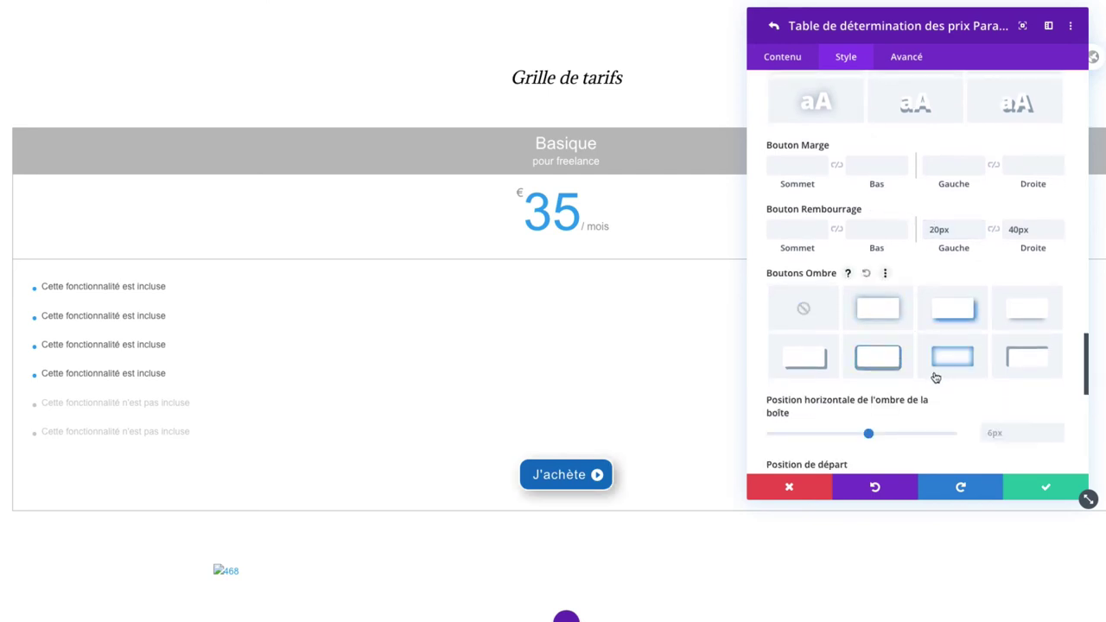
pyautogui.click(880, 368)
pyautogui.scroll(-3, 880, 367)
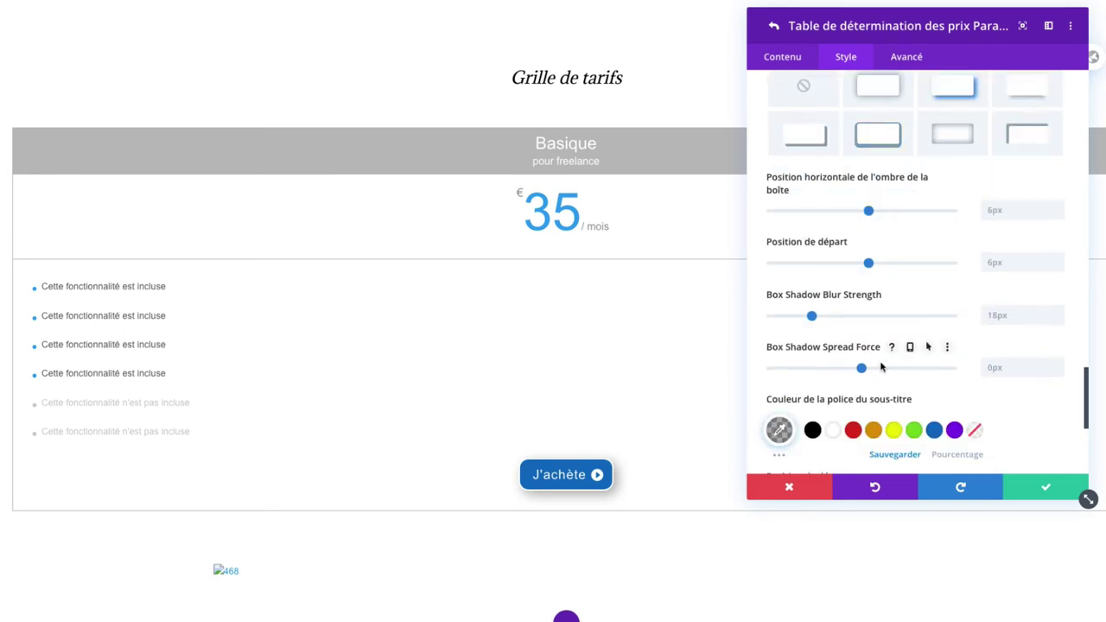
# Set the Basique table's border width to 3px on all sides.
pyautogui.scroll(-1, 881, 367)
pyautogui.scroll(-4, 881, 367)
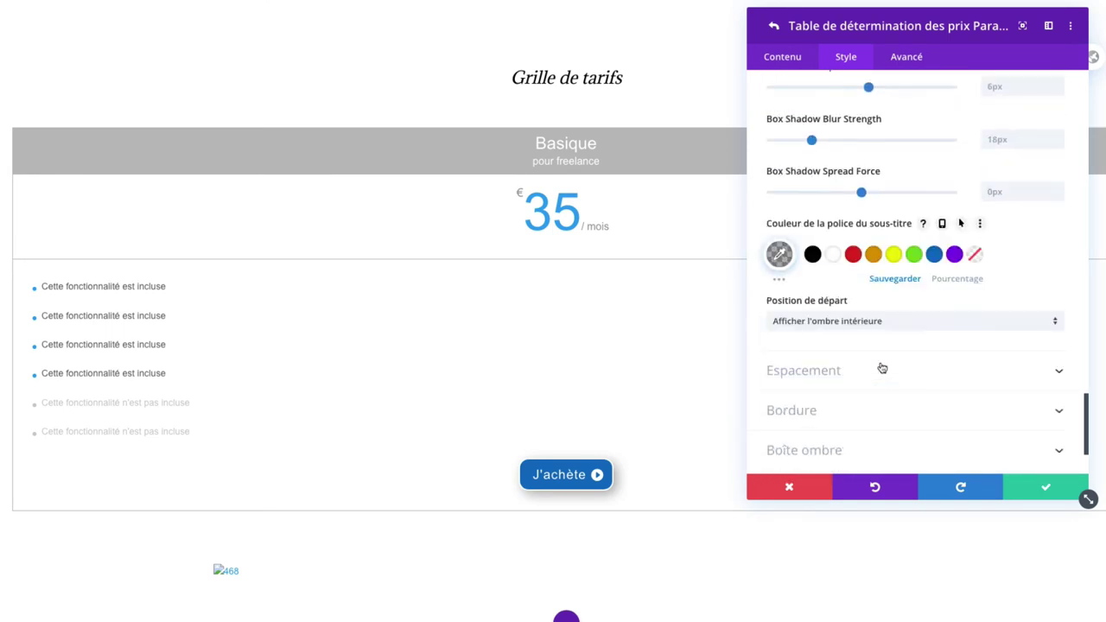
pyautogui.scroll(-1, 881, 368)
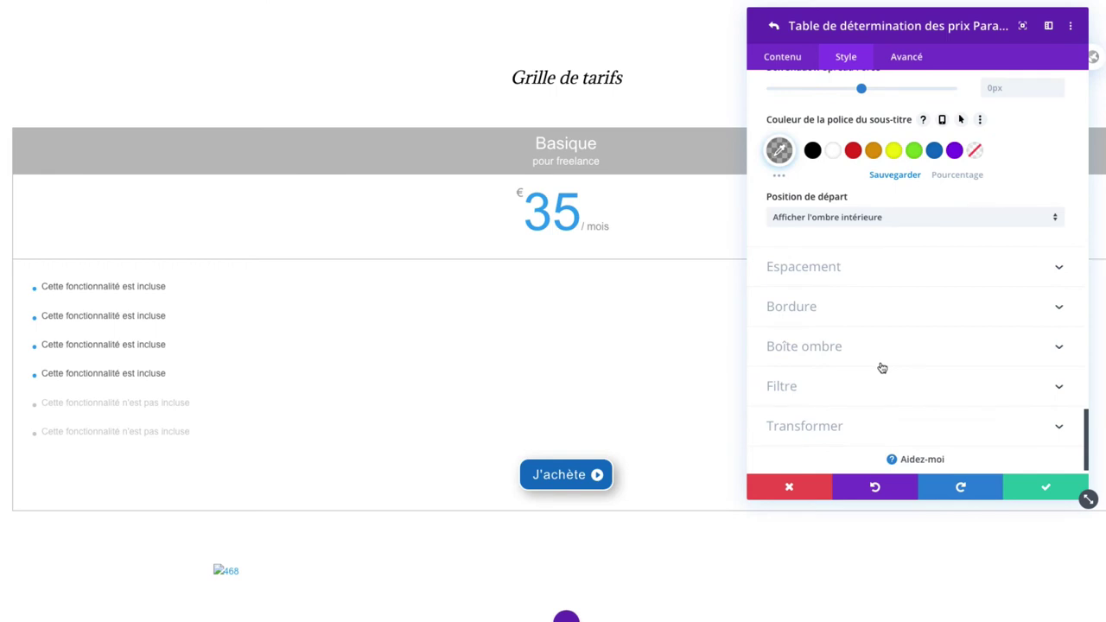
pyautogui.click(838, 273)
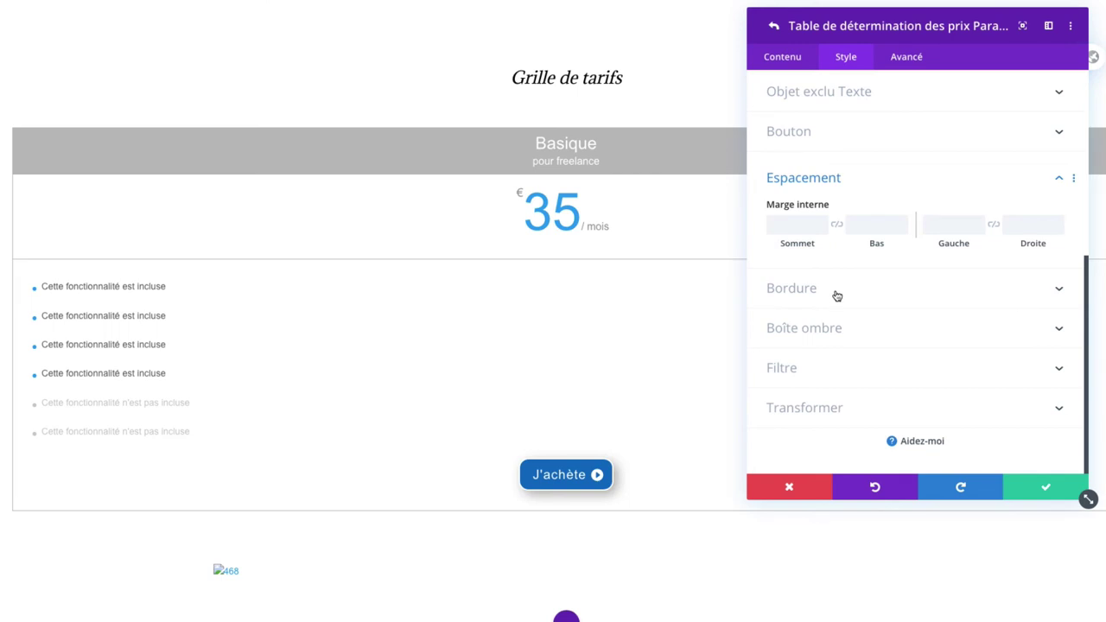
pyautogui.click(837, 296)
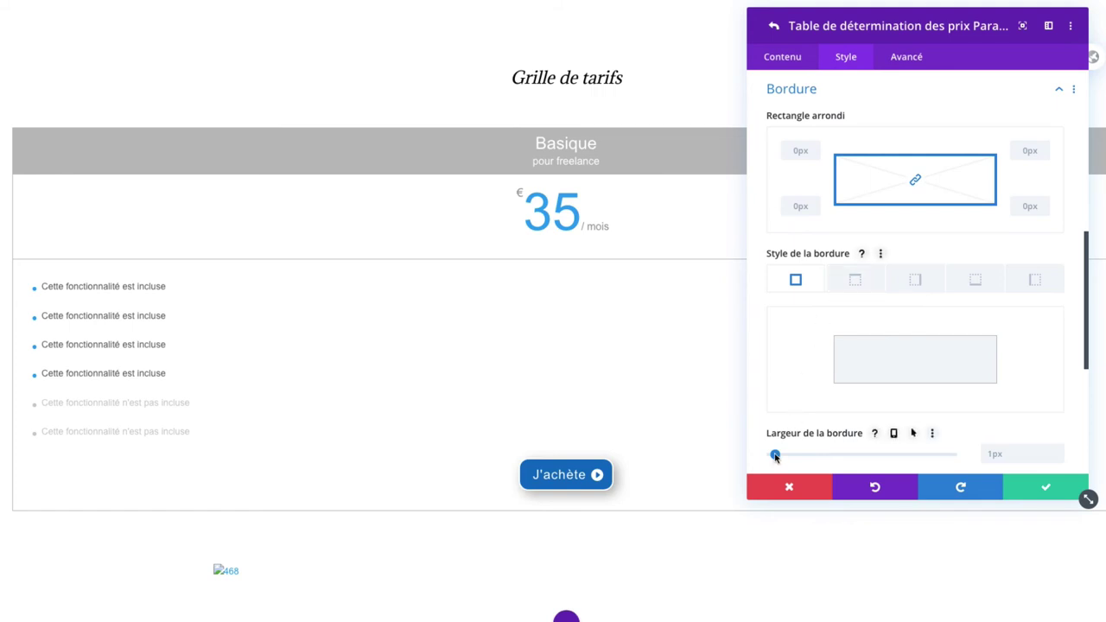
pyautogui.moveTo(775, 456); pyautogui.dragTo(783, 455)
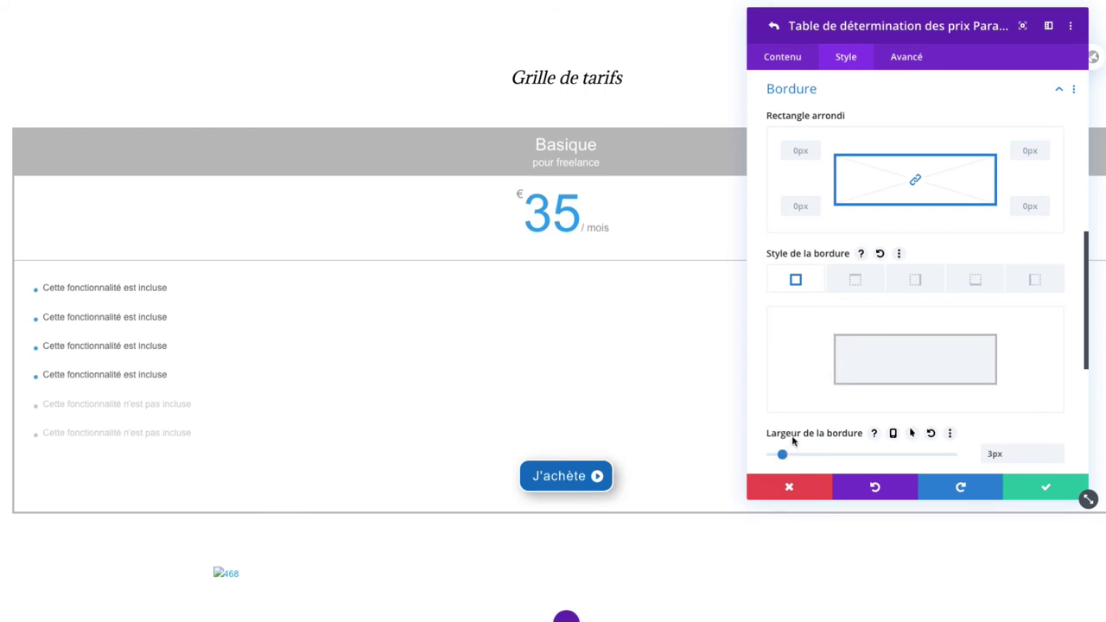
# Apply the blurred box shadow preset that falls below and to the right of the Basique table, and check its position, blur and colour settings.
pyautogui.scroll(-1, 810, 405)
pyautogui.scroll(-3, 810, 405)
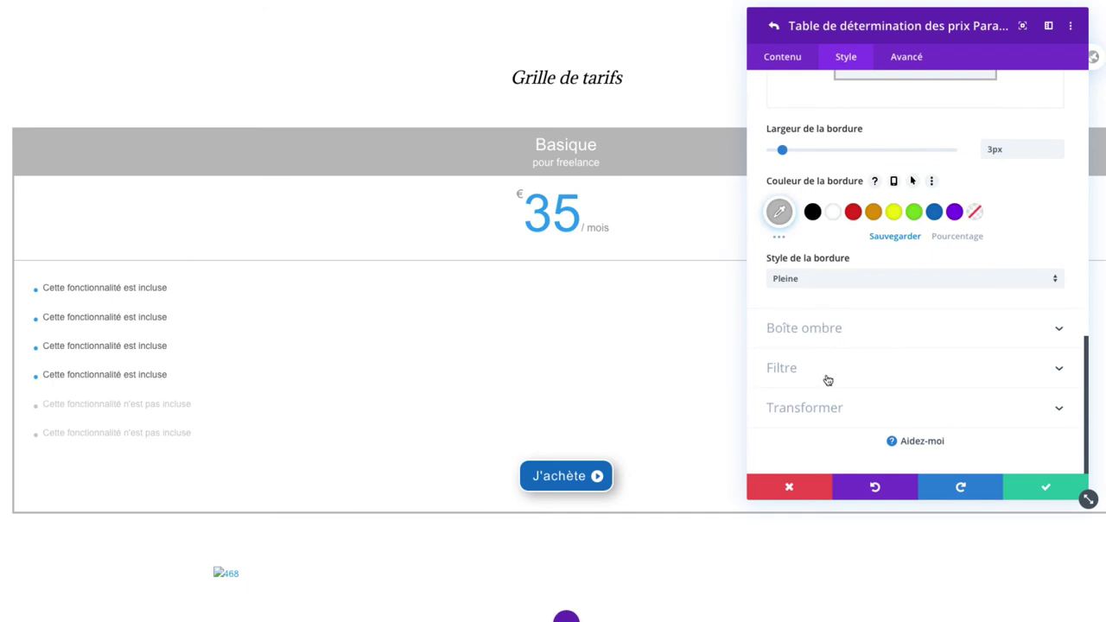
pyautogui.click(827, 328)
pyautogui.click(945, 268)
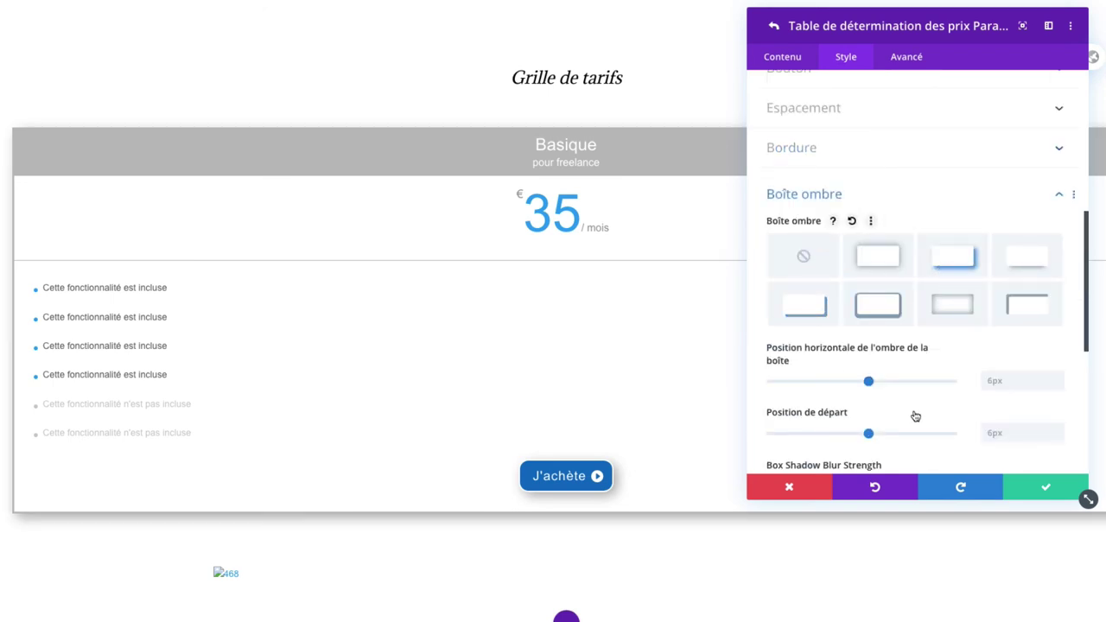
pyautogui.moveTo(913, 415)
pyautogui.scroll(-5, 890, 410)
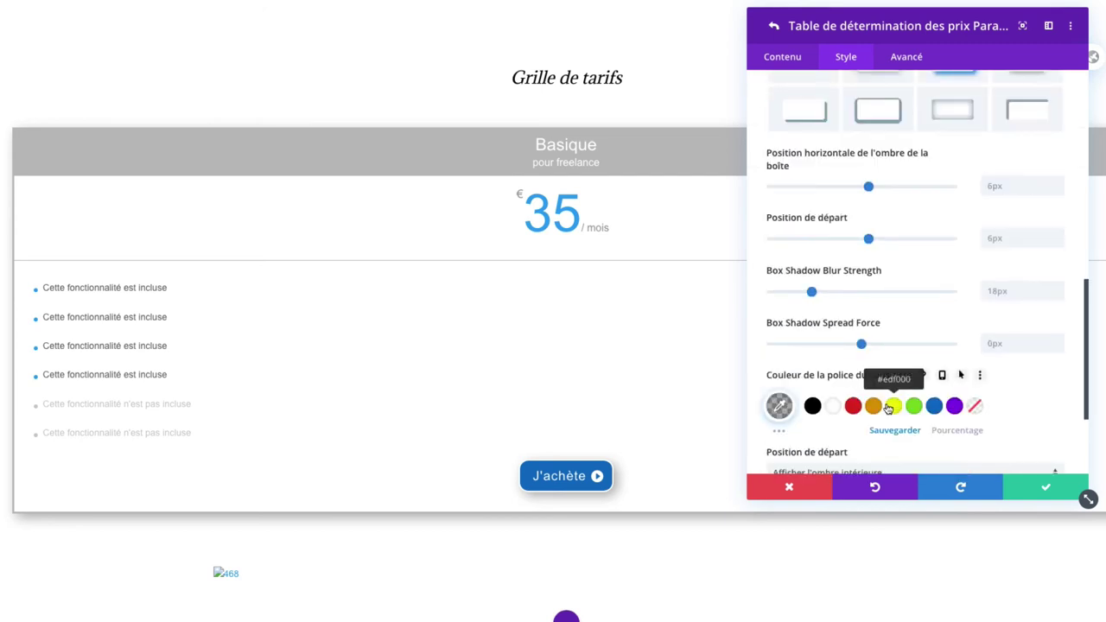
pyautogui.scroll(-4, 890, 406)
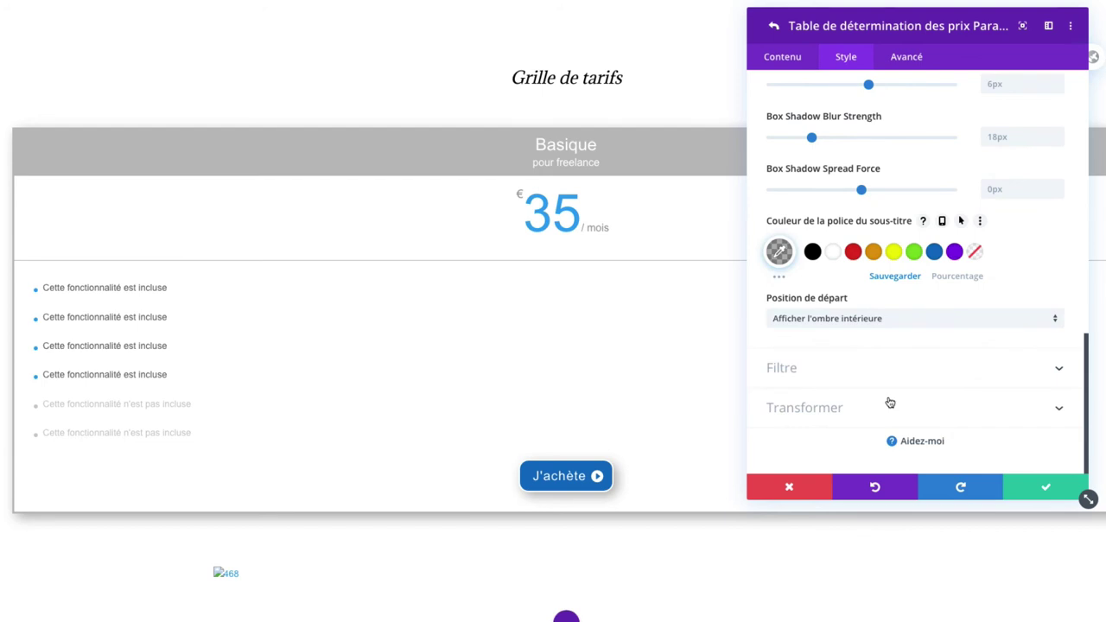
# Look over the Basique table's colour filter options and its transform controls.
pyautogui.click(814, 369)
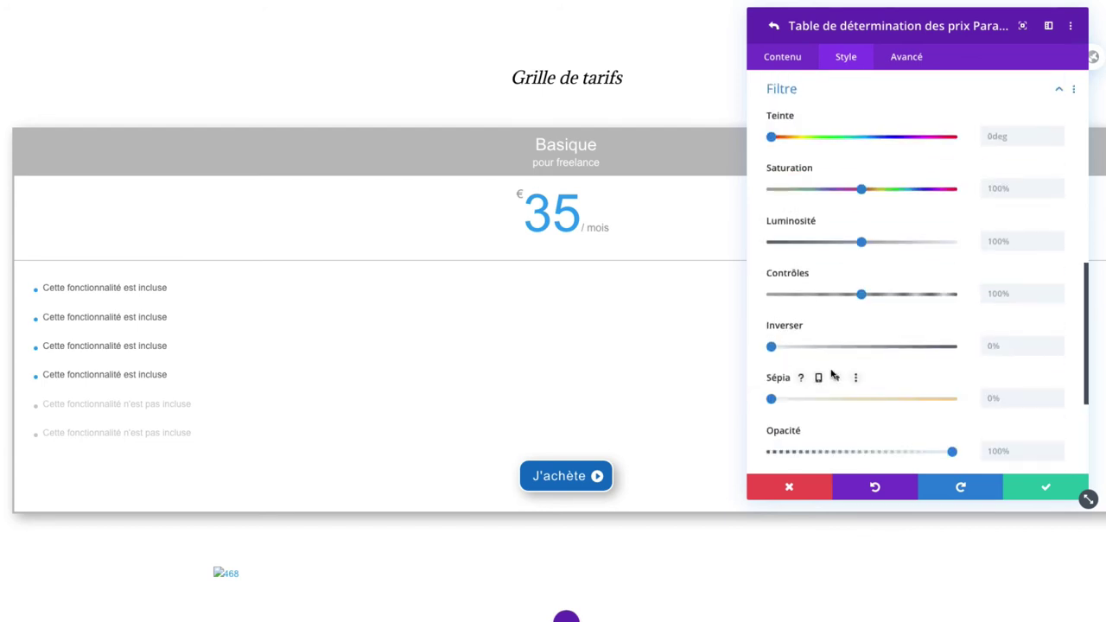
pyautogui.scroll(-5, 832, 372)
pyautogui.click(835, 413)
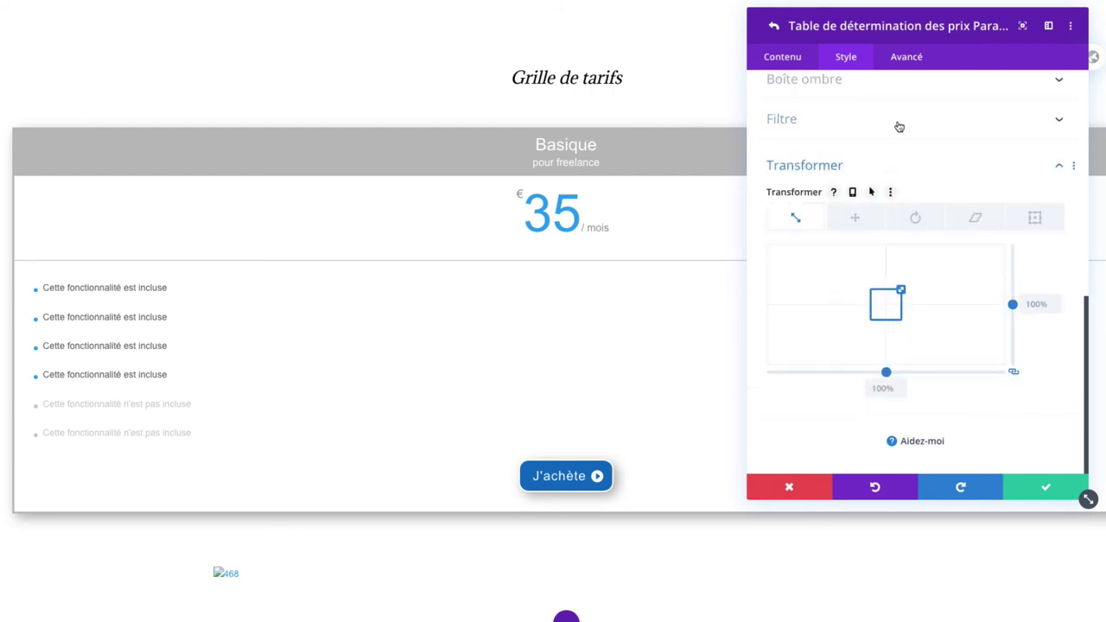
# Examine the Basique table's advanced options: custom CSS fields, button link relations, positioning choices and scroll effects.
pyautogui.click(907, 59)
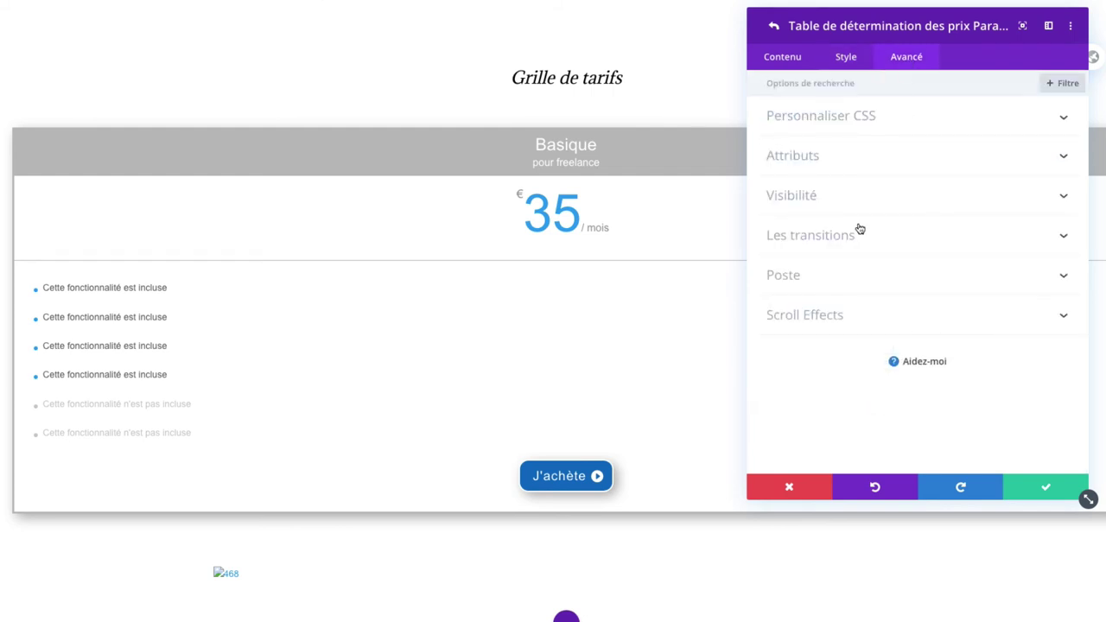
pyautogui.click(834, 116)
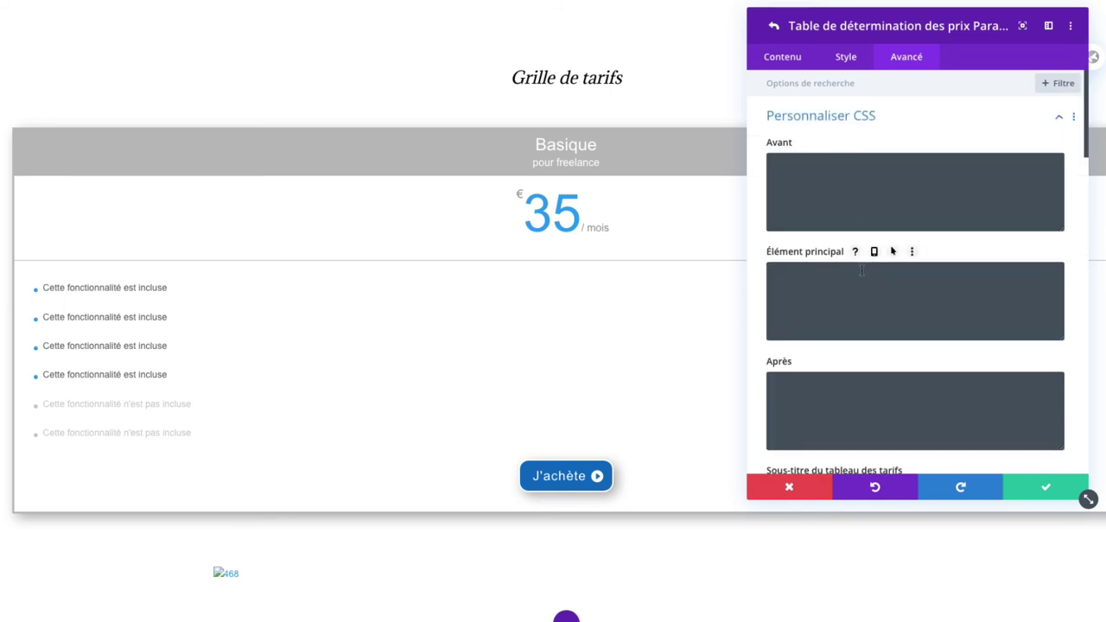
pyautogui.scroll(-5, 863, 279)
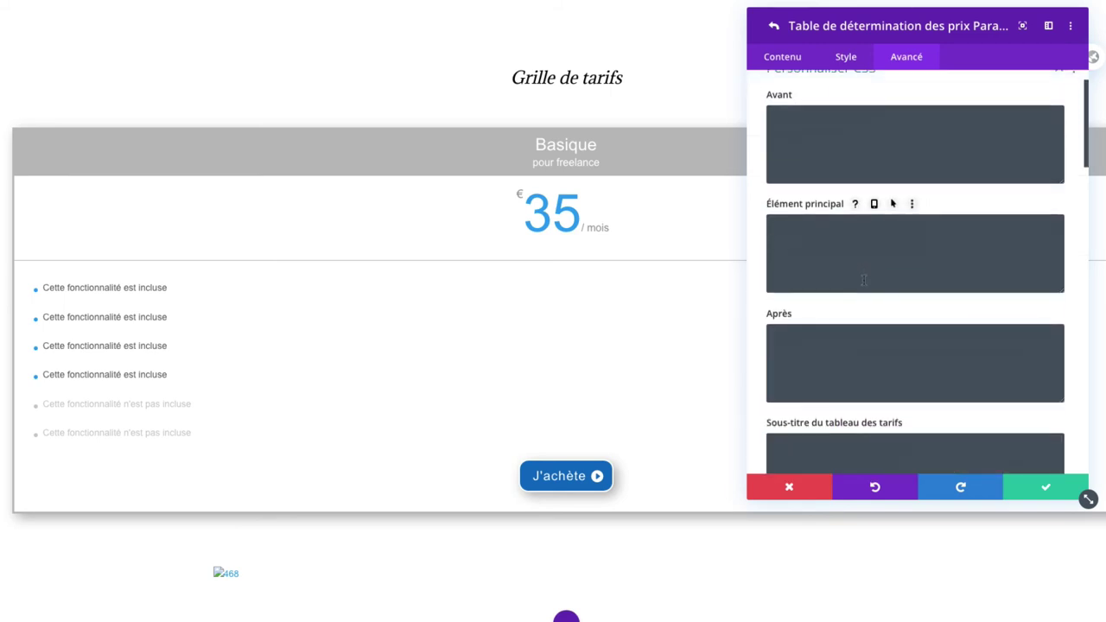
pyautogui.scroll(-8, 864, 279)
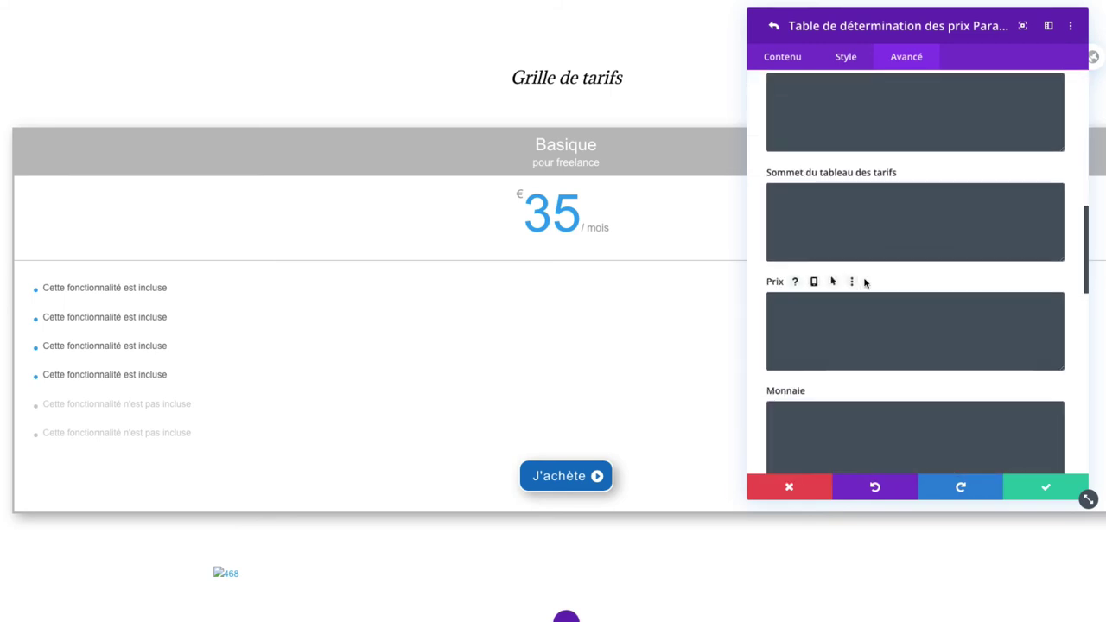
pyautogui.scroll(-6, 864, 276)
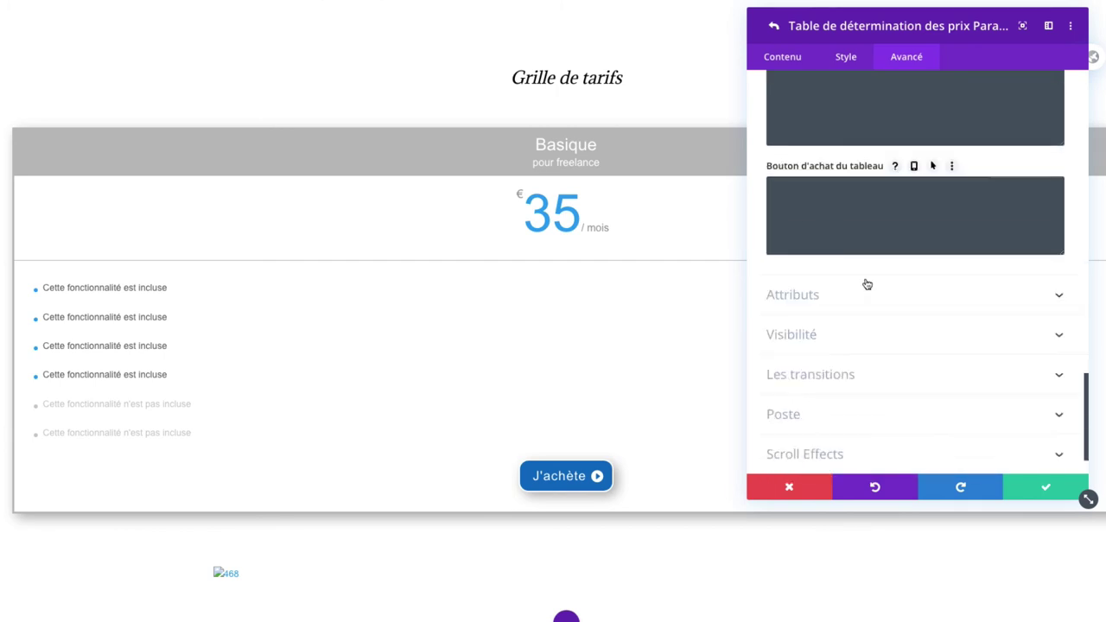
pyautogui.click(859, 301)
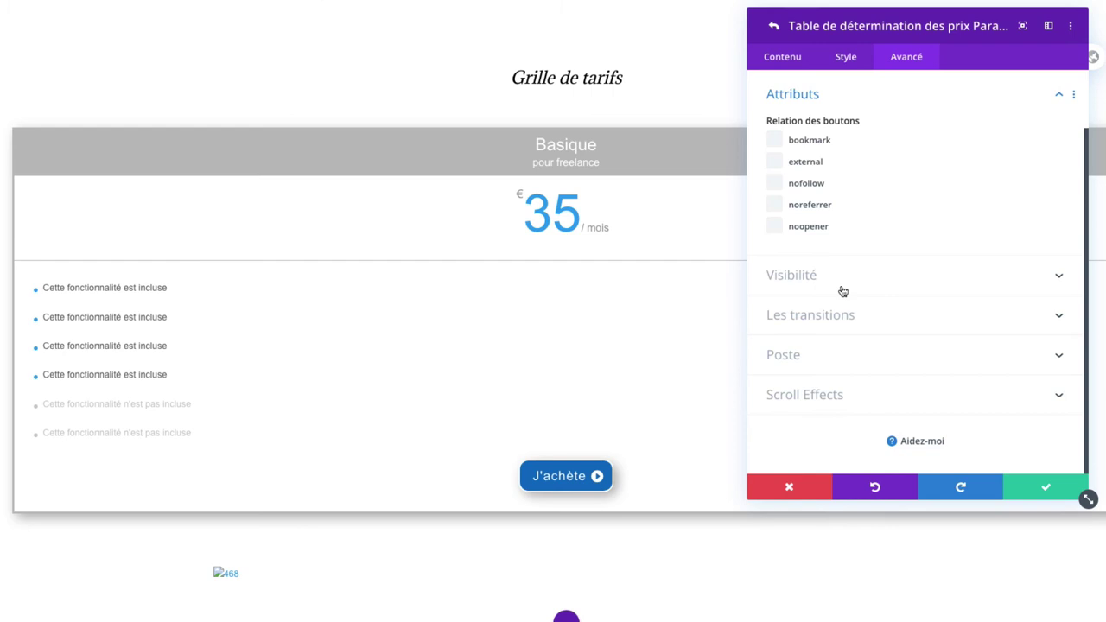
pyautogui.click(820, 354)
pyautogui.click(832, 302)
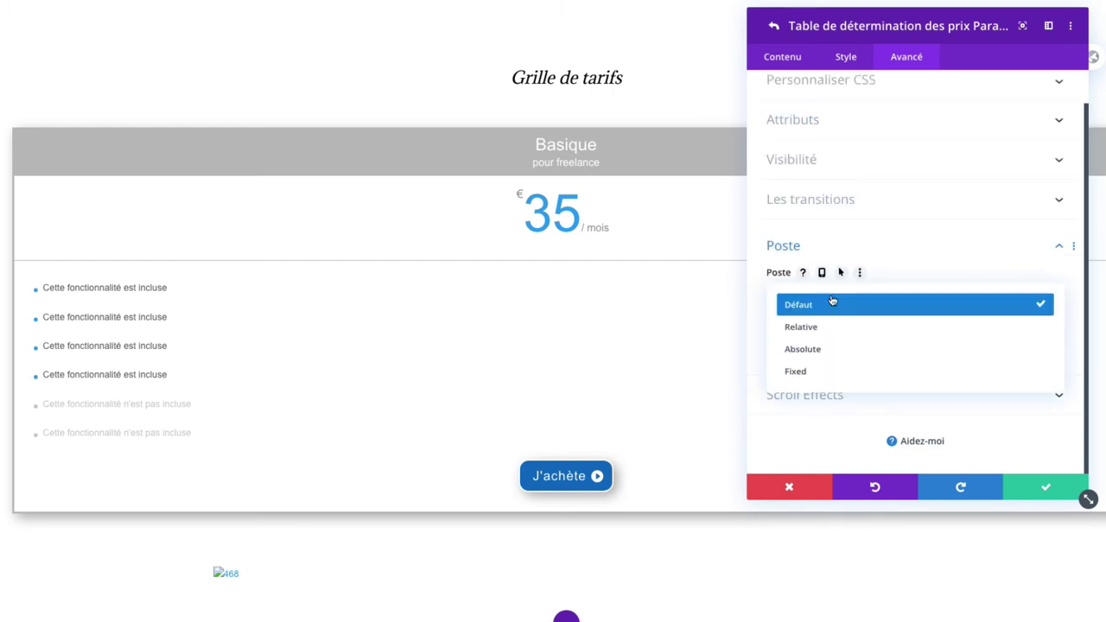
pyautogui.click(832, 302)
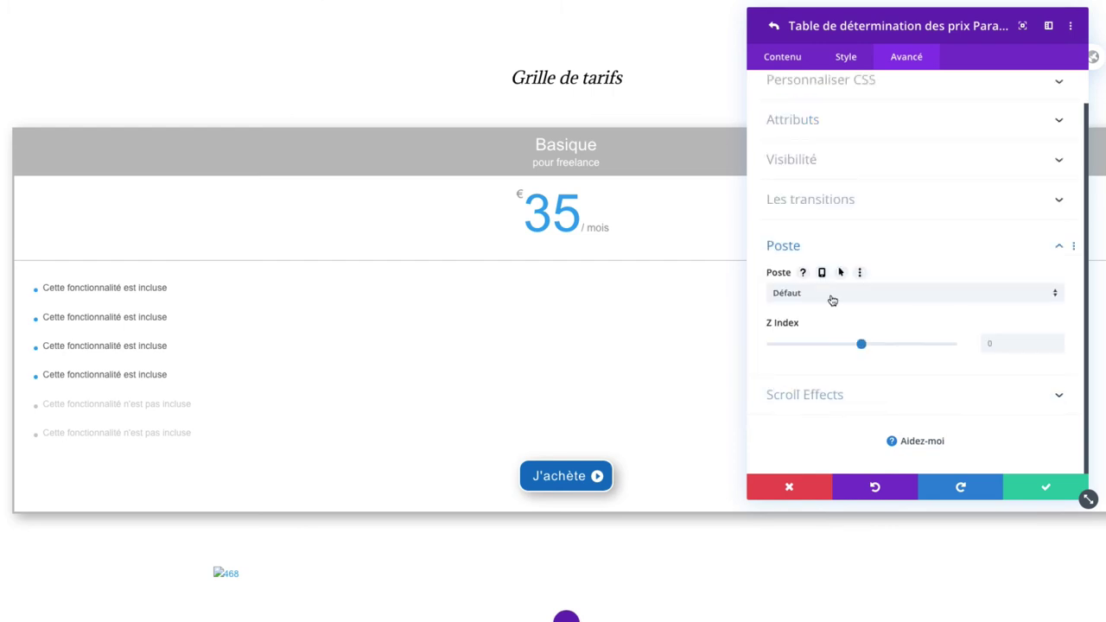
pyautogui.click(840, 396)
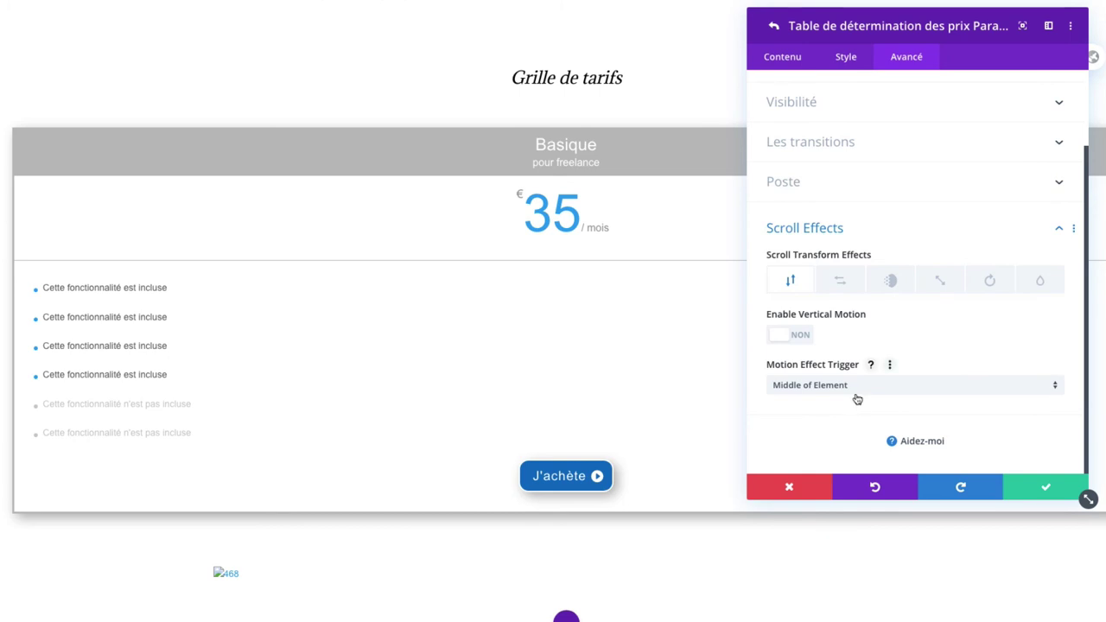
# Save the Basique table's settings and duplicate the table twice to get three plans.
pyautogui.click(1054, 491)
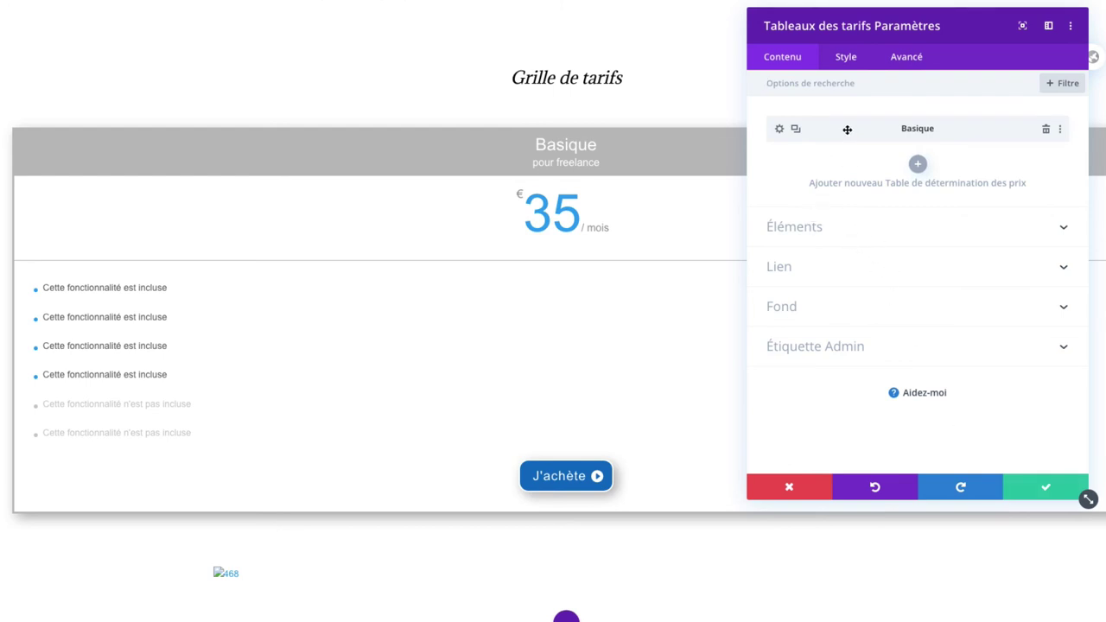
pyautogui.click(796, 129)
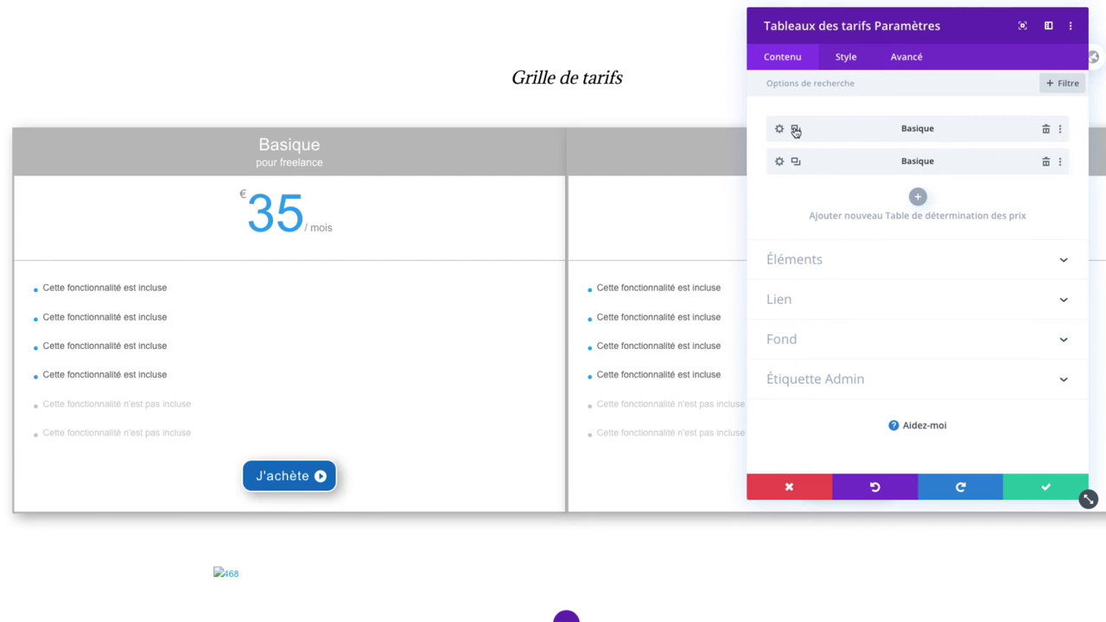
pyautogui.click(796, 130)
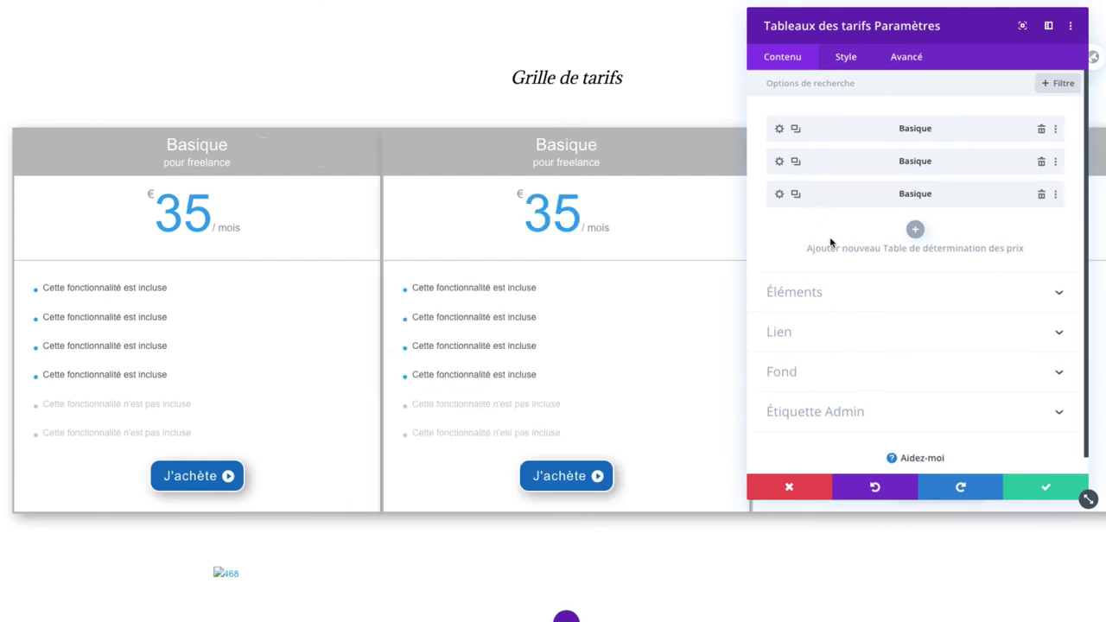
# Edit the second plan's content: title "Performance", subtitle "pour PME", price 50, and the last two features marked as included.
pyautogui.click(779, 164)
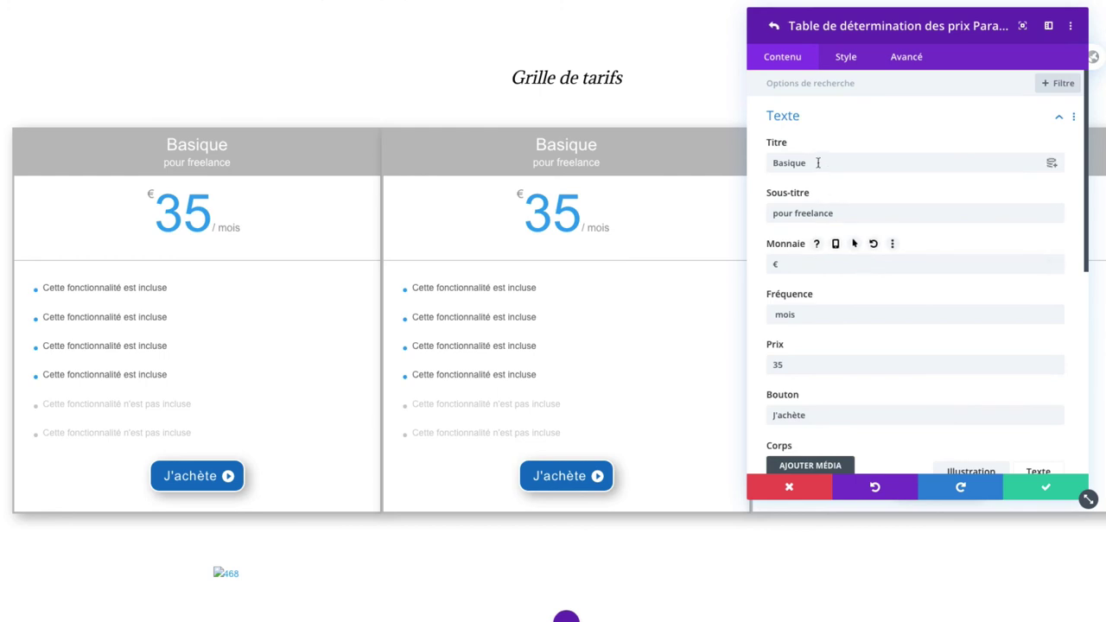
pyautogui.moveTo(817, 163); pyautogui.dragTo(758, 159)
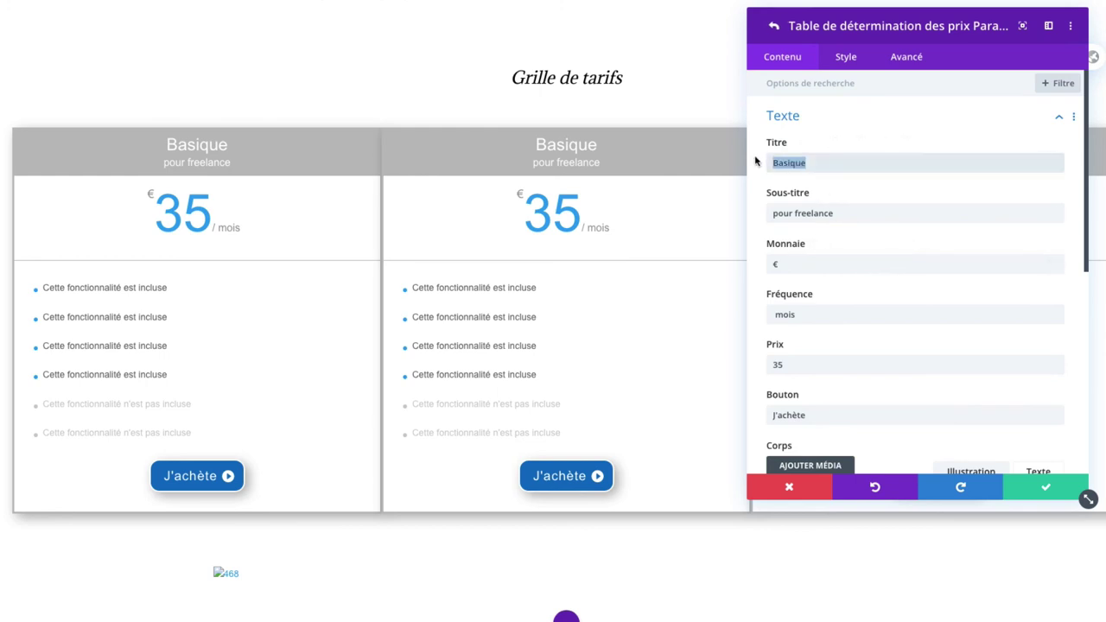
pyautogui.write('Perfoor')
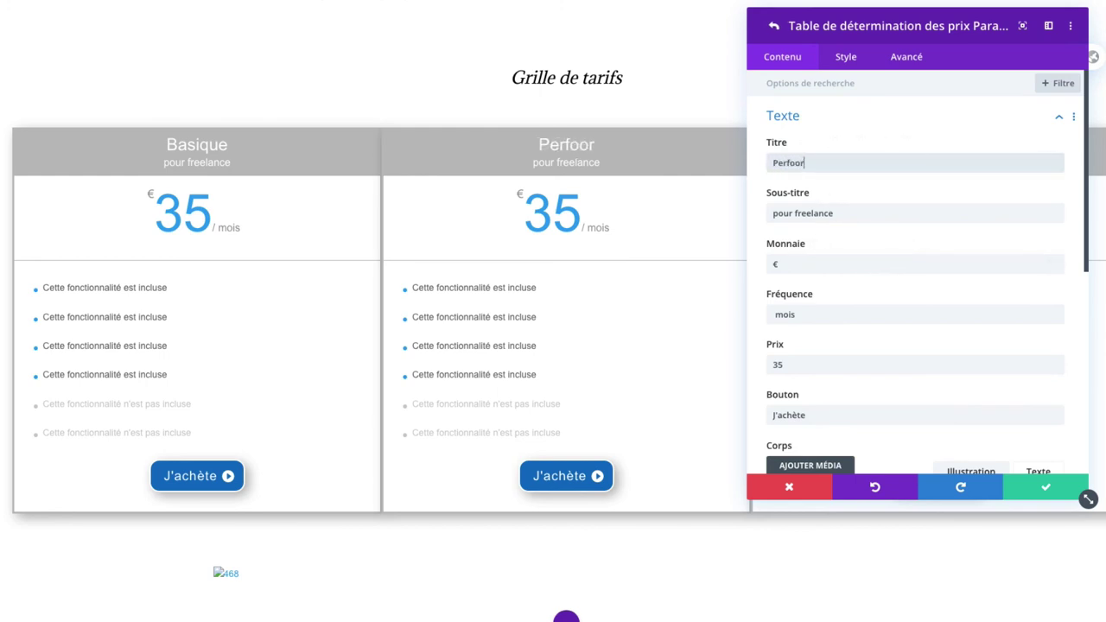
pyautogui.press('BackSpace')
pyautogui.press('BackSpace')
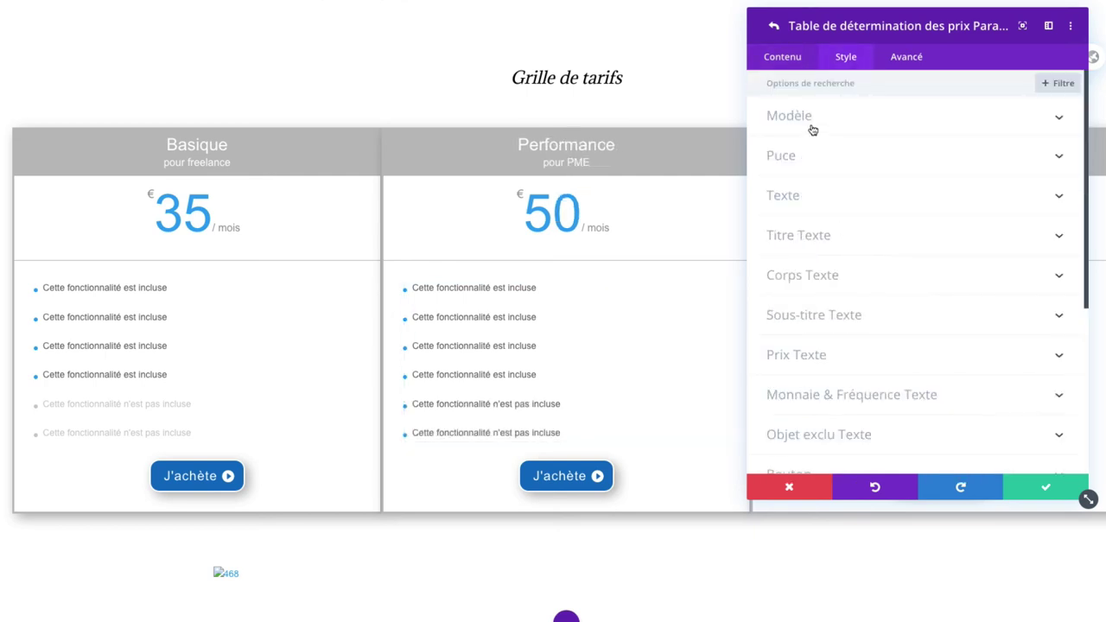
# Make the Performance table the featured plan and look over its remaining style options.
pyautogui.click(811, 125)
pyautogui.click(779, 164)
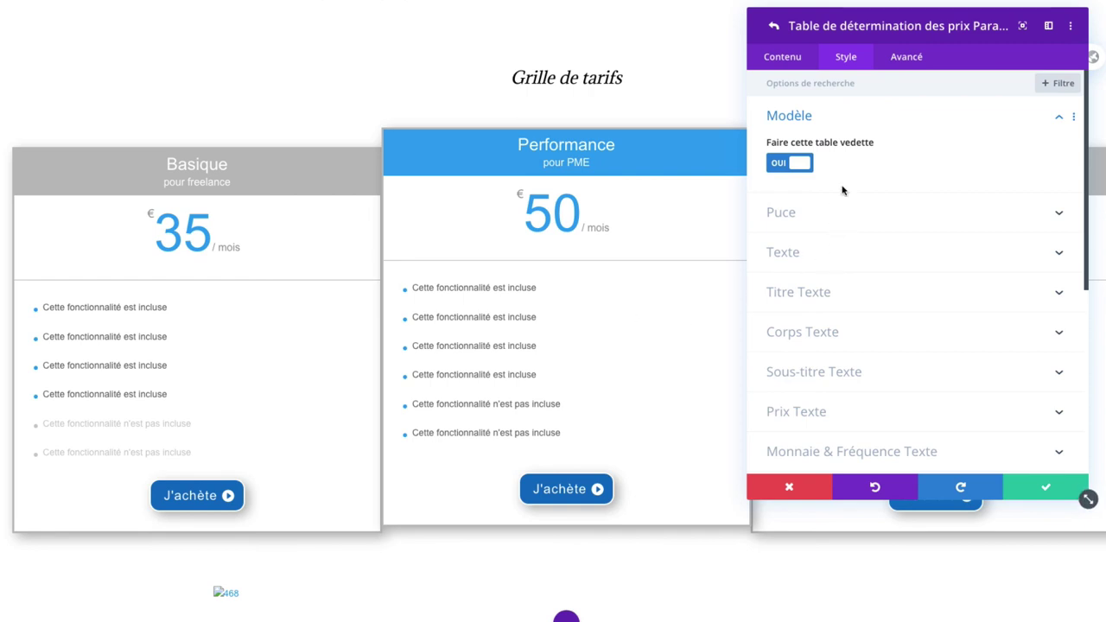
pyautogui.scroll(-5, 848, 368)
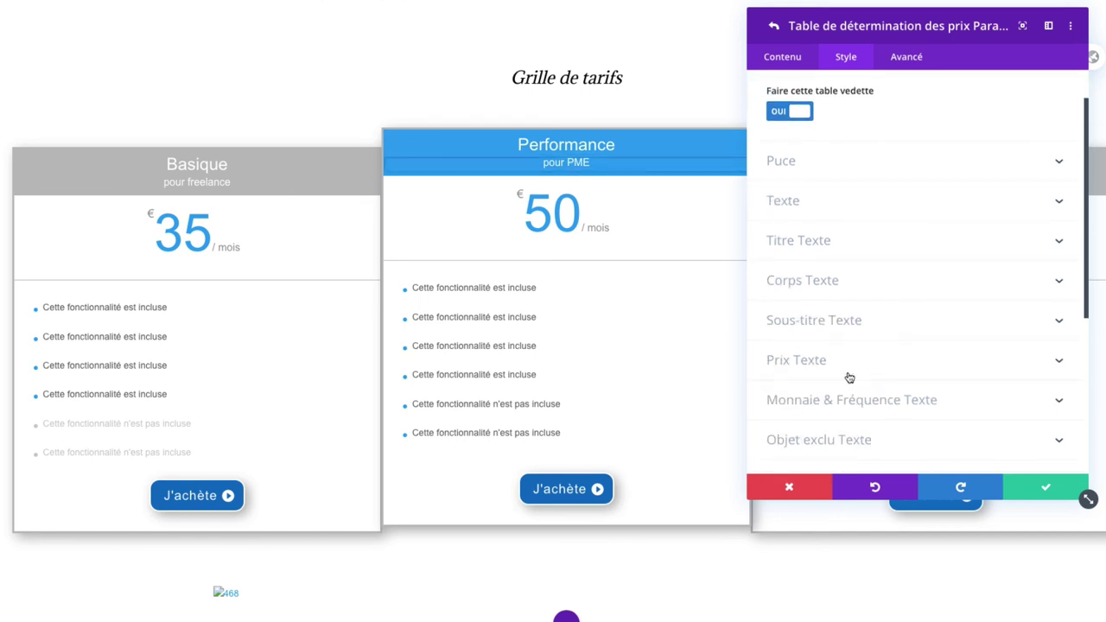
pyautogui.scroll(-4, 850, 378)
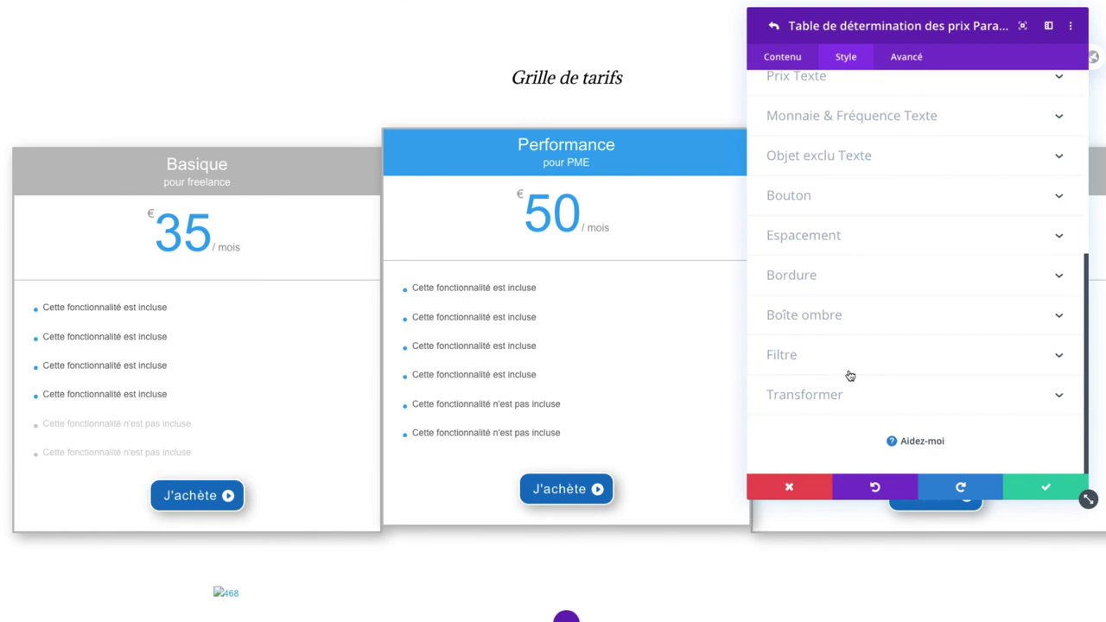
pyautogui.scroll(5, 849, 375)
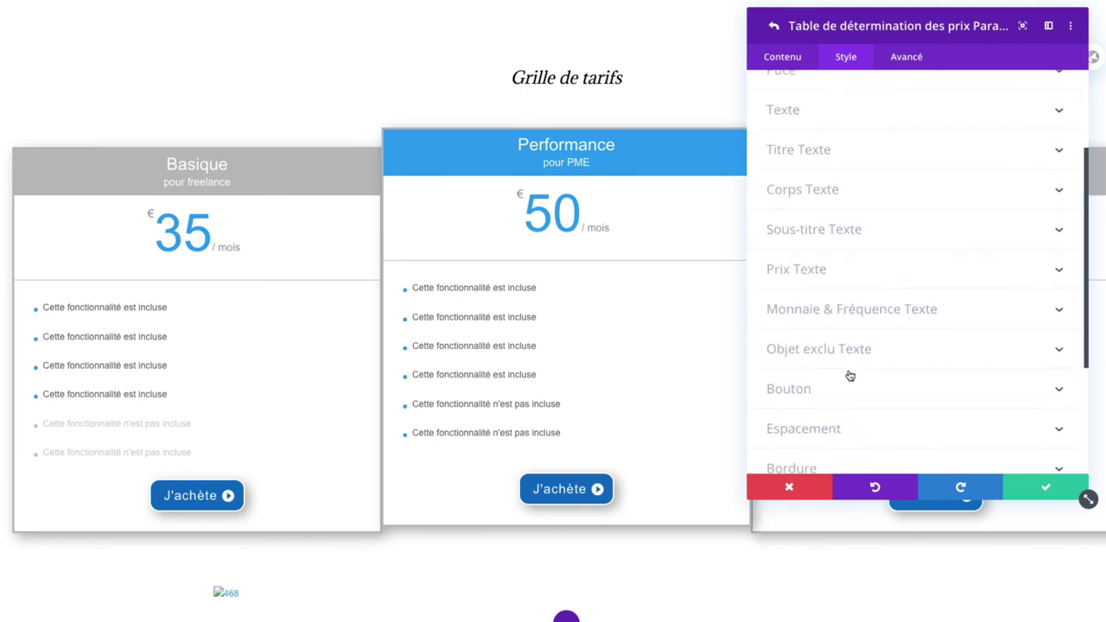
pyautogui.scroll(3, 850, 375)
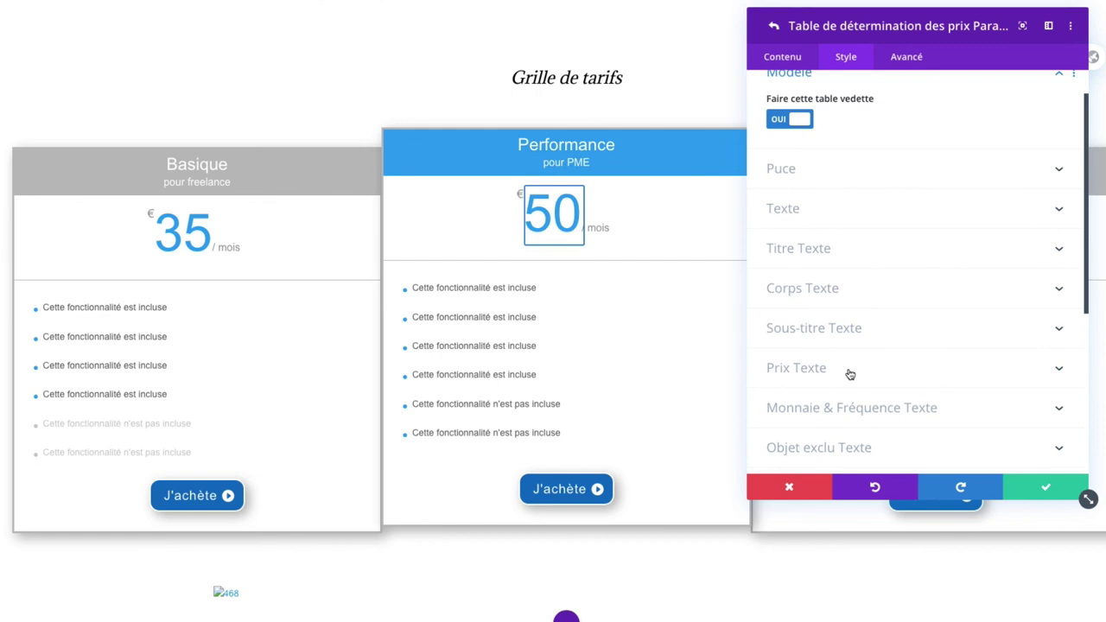